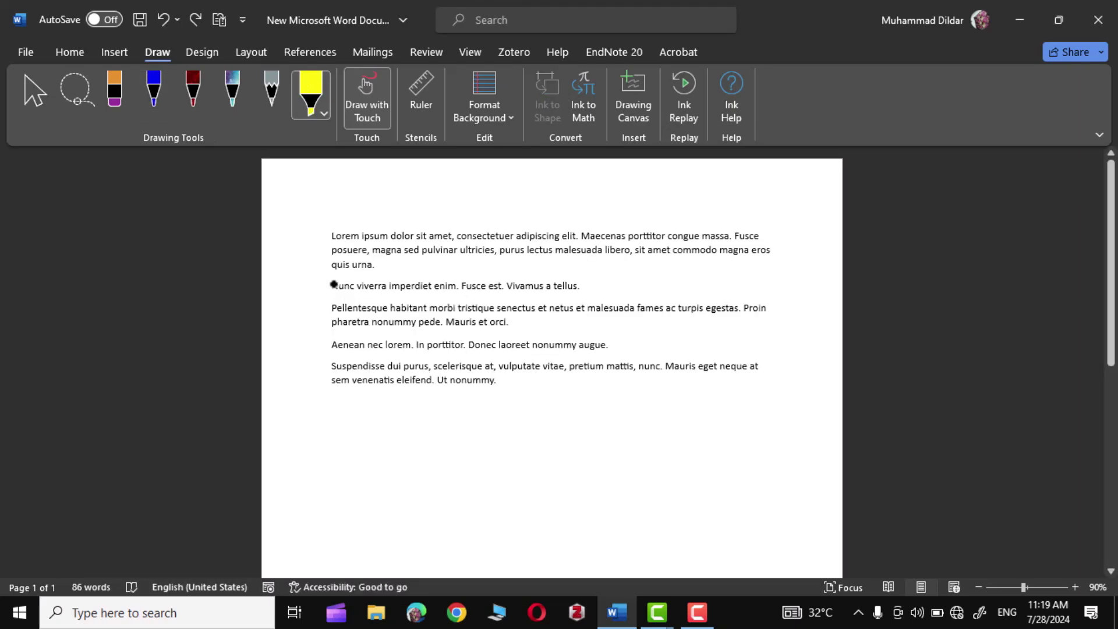
Highlight the 'Nunc viverra' line and sketch a triangle, rectangle and circle for shape conversion
{"action": "left_click_drag", "start_coordinate": [329, 285], "coordinate": [582, 288]}
{"action": "mouse_move", "coordinate": [382, 226]}
{"action": "left_mouse_down"}
{"action": "mouse_move", "coordinate": [501, 329]}
{"action": "mouse_move", "coordinate": [384, 225]}
{"action": "left_mouse_up"}
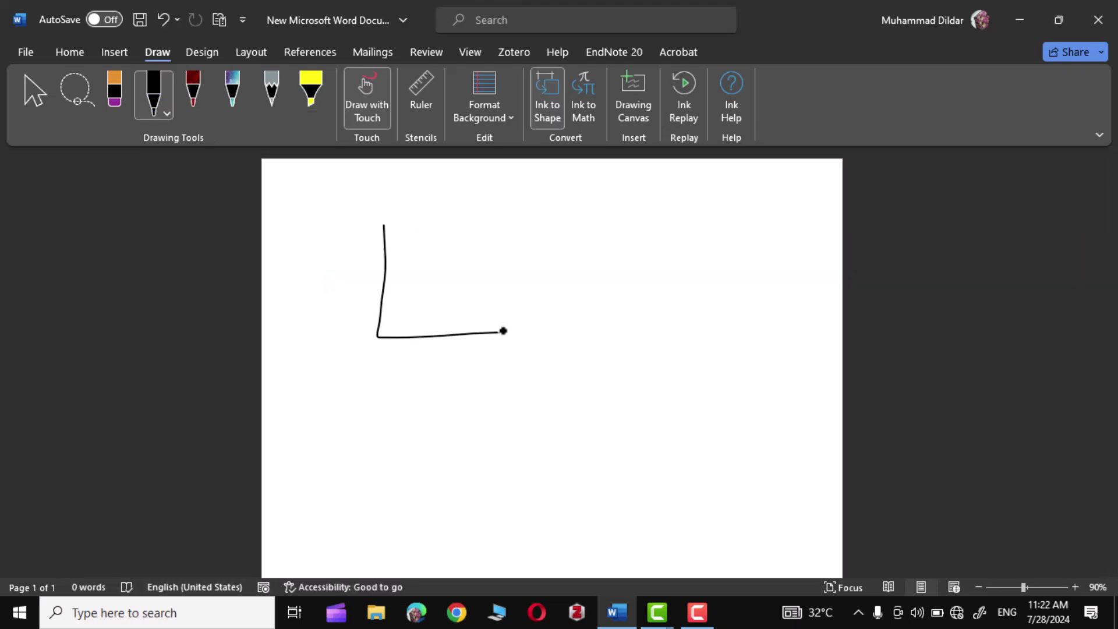
{"action": "mouse_move", "coordinate": [583, 236]}
{"action": "left_mouse_down"}
{"action": "mouse_move", "coordinate": [564, 281]}
{"action": "mouse_move", "coordinate": [589, 237]}
{"action": "left_mouse_up"}
{"action": "mouse_move", "coordinate": [583, 367]}
{"action": "left_mouse_down"}
{"action": "mouse_move", "coordinate": [553, 464]}
{"action": "mouse_move", "coordinate": [591, 366]}
{"action": "left_mouse_up"}
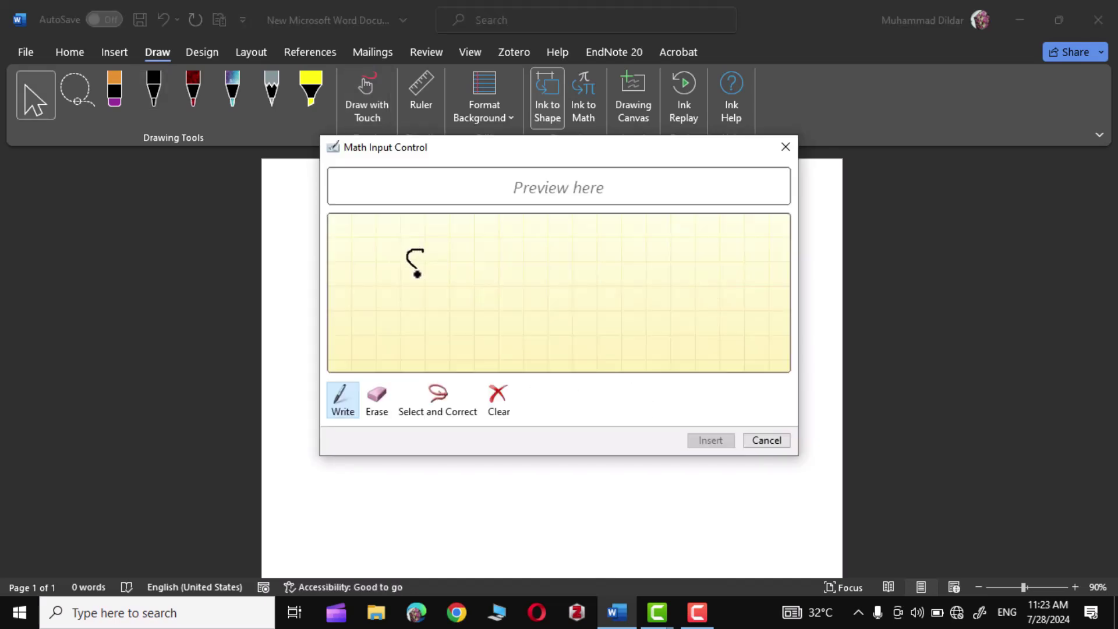
{"action": "mouse_move", "coordinate": [417, 270]}
{"action": "left_mouse_down"}
{"action": "mouse_move", "coordinate": [403, 280]}
{"action": "mouse_move", "coordinate": [454, 263]}
{"action": "left_mouse_up"}
Handwrite the formula s = 2πr for Ink to Math
{"action": "mouse_move", "coordinate": [438, 270]}
{"action": "left_mouse_down"}
{"action": "mouse_move", "coordinate": [502, 294]}
{"action": "mouse_move", "coordinate": [536, 263]}
{"action": "left_mouse_up"}
{"action": "left_click_drag", "start_coordinate": [516, 263], "coordinate": [513, 294]}
{"action": "left_click_drag", "start_coordinate": [528, 263], "coordinate": [531, 294]}
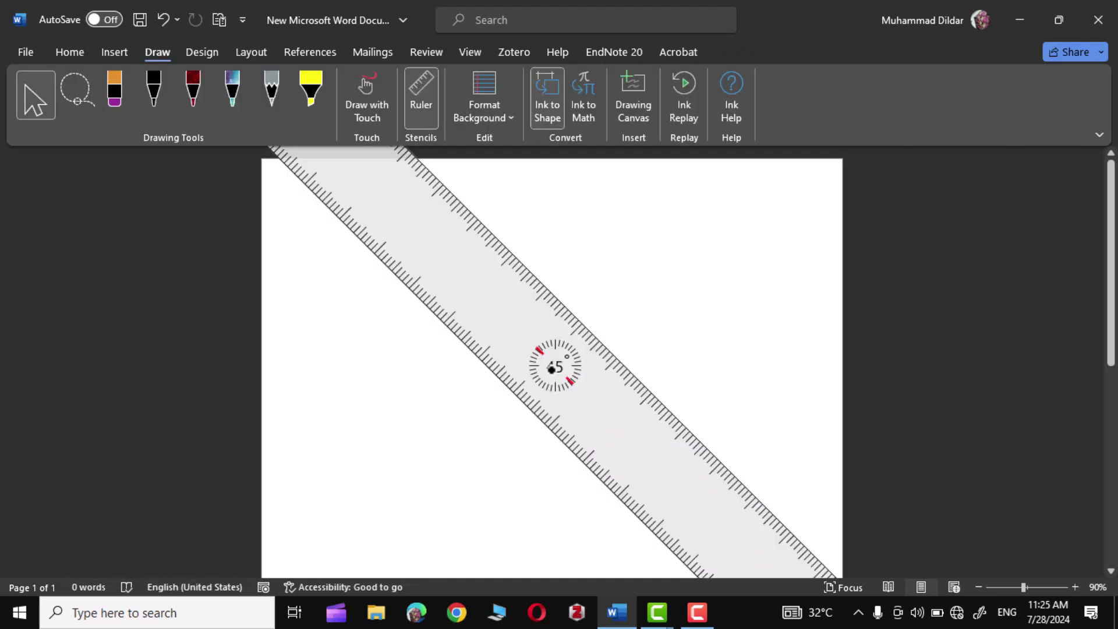
{"action": "scroll", "coordinate": [552, 368], "scroll_direction": "up", "scroll_amount": 20}
{"action": "scroll", "coordinate": [552, 368], "scroll_direction": "up", "scroll_amount": 15}
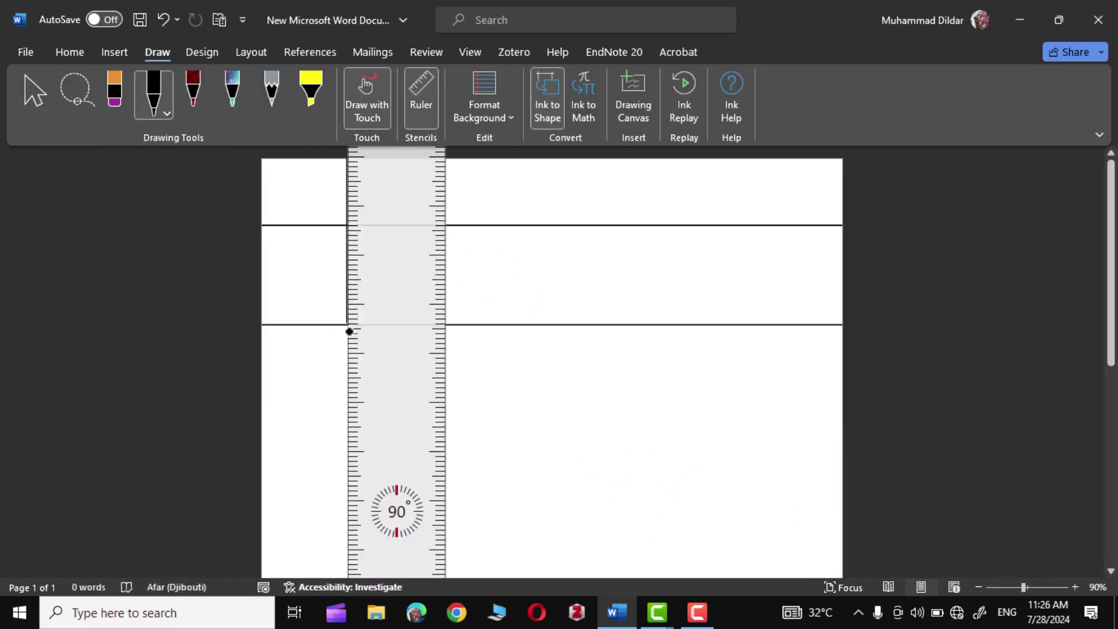
Draw a straight vertical line along the ruler and give the page ruled lines
{"action": "left_click_drag", "start_coordinate": [349, 331], "coordinate": [346, 582]}
{"action": "left_click_drag", "start_coordinate": [390, 367], "coordinate": [614, 367]}
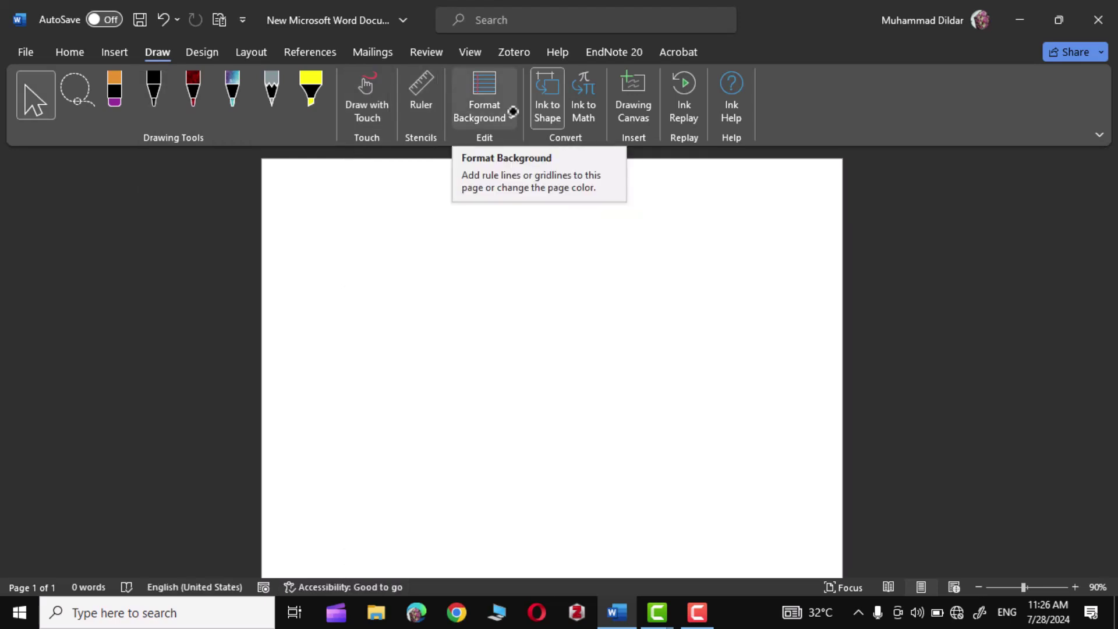
{"action": "left_click", "coordinate": [512, 111]}
{"action": "left_click", "coordinate": [582, 178]}
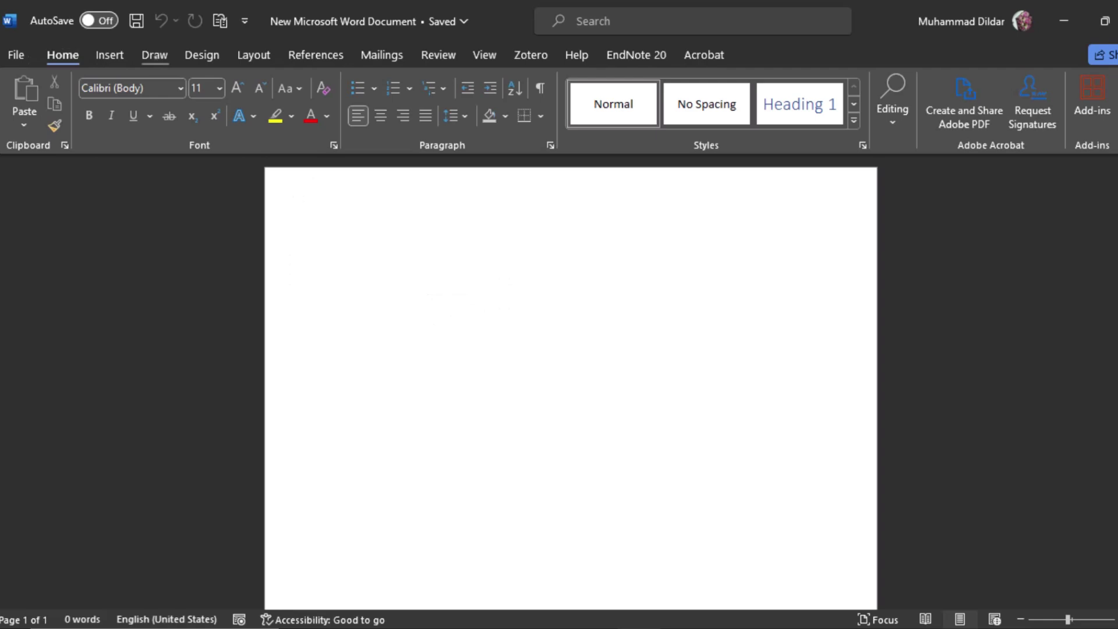
Switch the ribbon to the Draw tab to show the pens and inking tools
{"action": "left_click", "coordinate": [154, 55]}
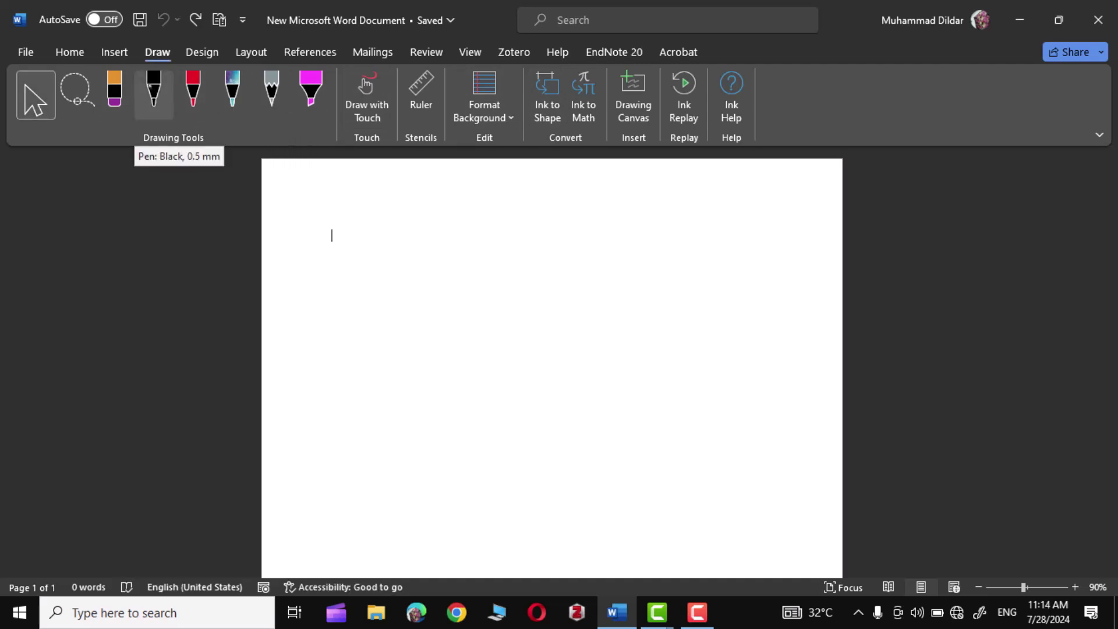
Write a looped freehand signature in black ink and sketch a rectangle beside it
{"action": "left_click", "coordinate": [153, 94]}
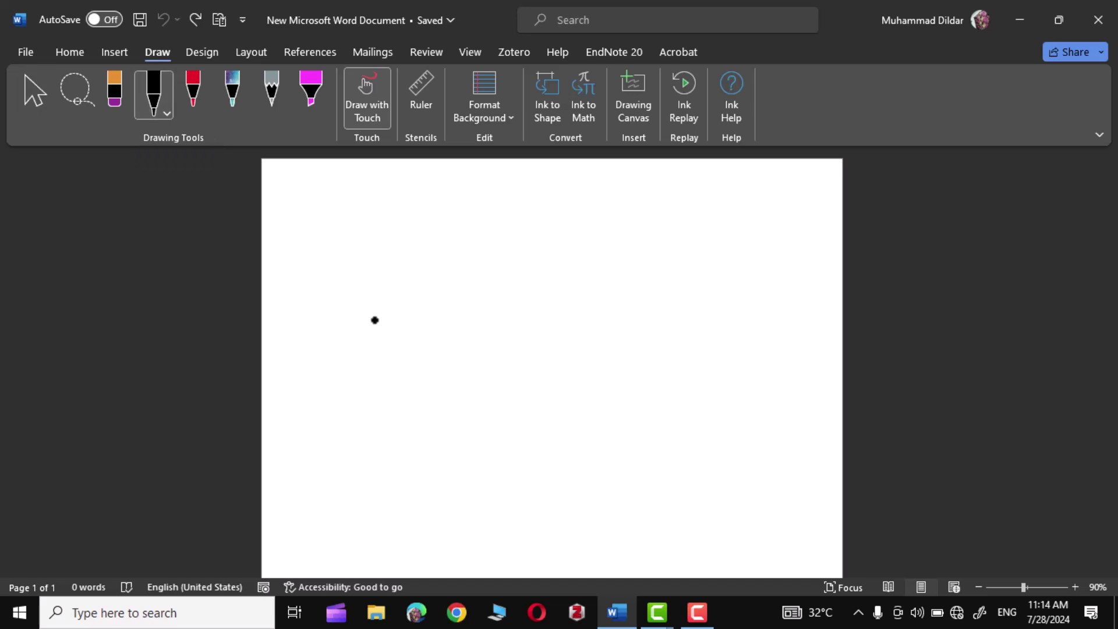
{"action": "mouse_move", "coordinate": [341, 298]}
{"action": "left_mouse_down"}
{"action": "mouse_move", "coordinate": [442, 232]}
{"action": "mouse_move", "coordinate": [432, 322]}
{"action": "mouse_move", "coordinate": [357, 244]}
{"action": "mouse_move", "coordinate": [447, 284]}
{"action": "mouse_move", "coordinate": [463, 280]}
{"action": "left_mouse_up"}
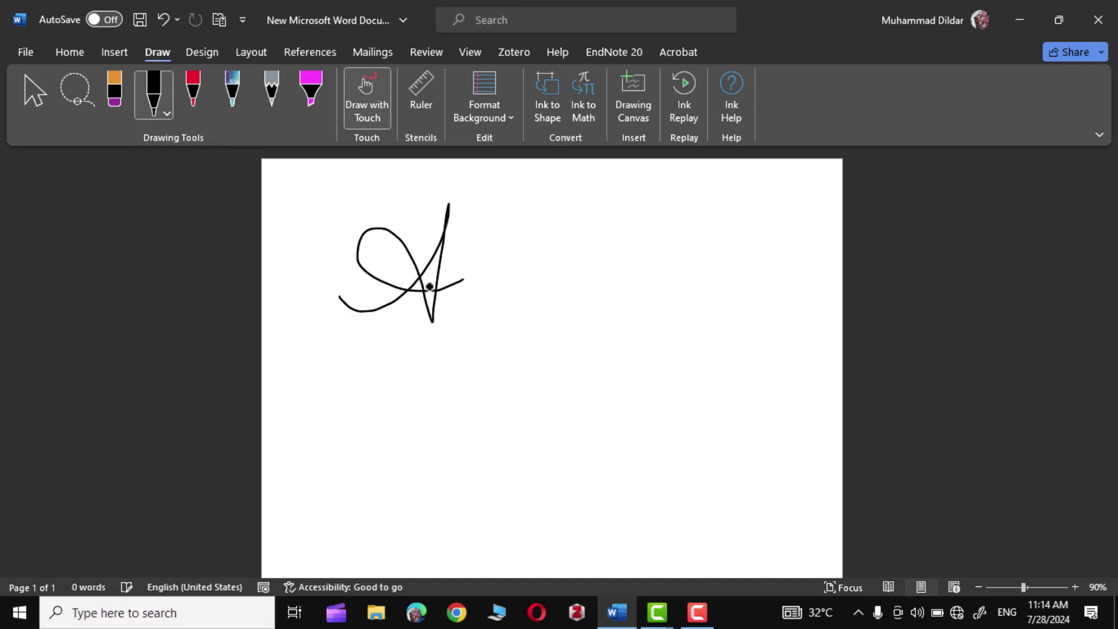
{"action": "left_click_drag", "start_coordinate": [534, 227], "coordinate": [536, 229]}
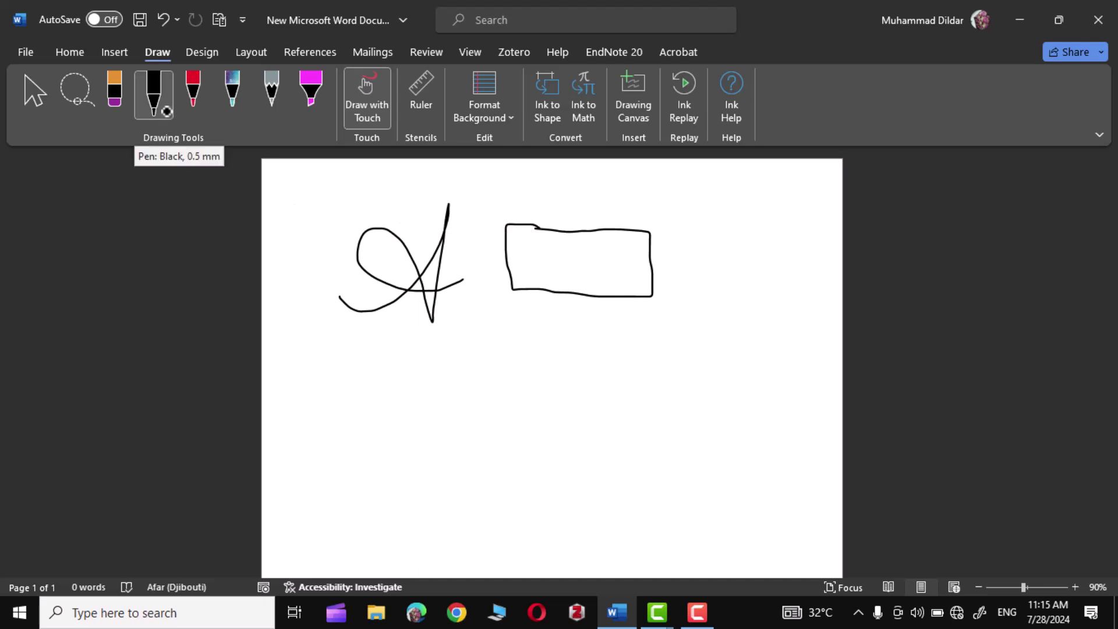
{"action": "left_click", "coordinate": [167, 112]}
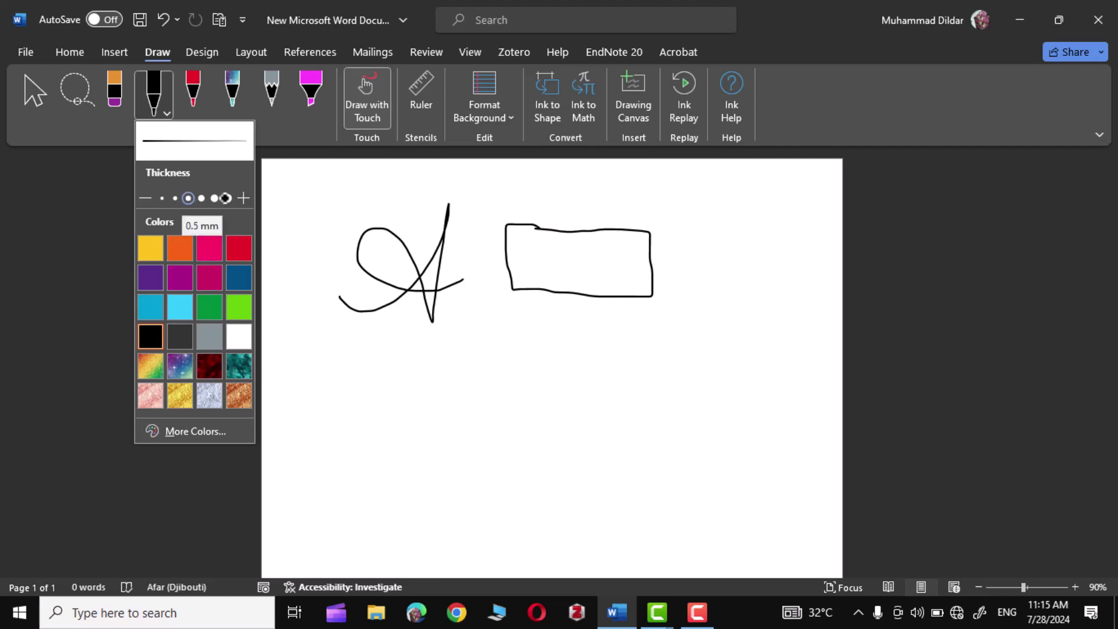
Draw a thick black squiggle at the thickest pen size, then a thick yellow rectangular stroke below
{"action": "left_click", "coordinate": [225, 198]}
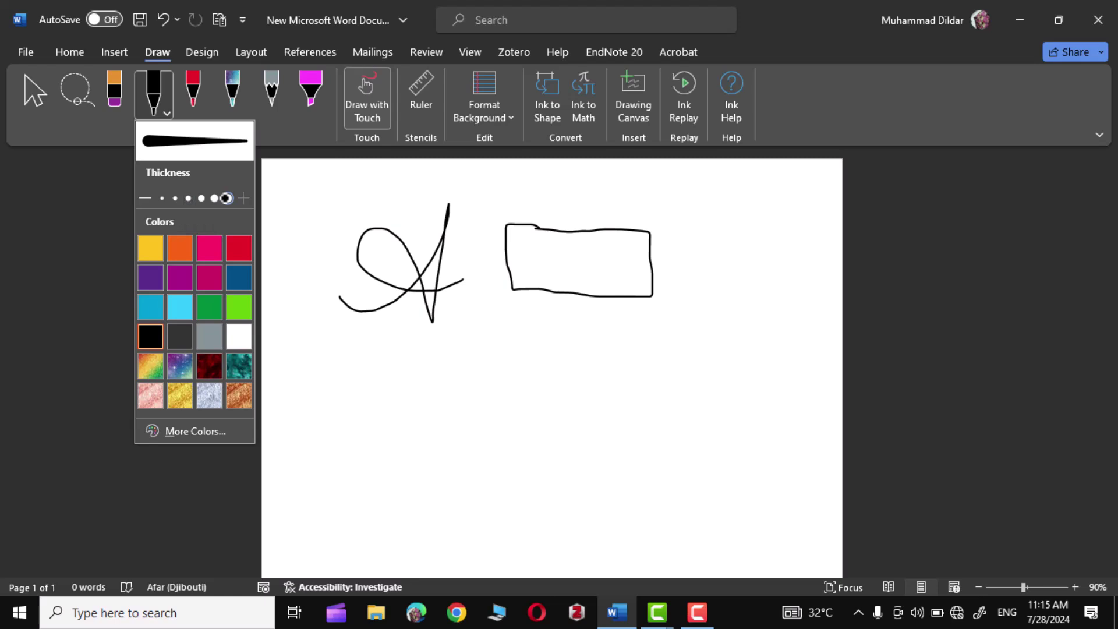
{"action": "mouse_move", "coordinate": [391, 361]}
{"action": "left_mouse_down"}
{"action": "mouse_move", "coordinate": [573, 357]}
{"action": "mouse_move", "coordinate": [574, 312]}
{"action": "mouse_move", "coordinate": [494, 310]}
{"action": "mouse_move", "coordinate": [527, 338]}
{"action": "left_mouse_up"}
{"action": "left_click", "coordinate": [166, 109]}
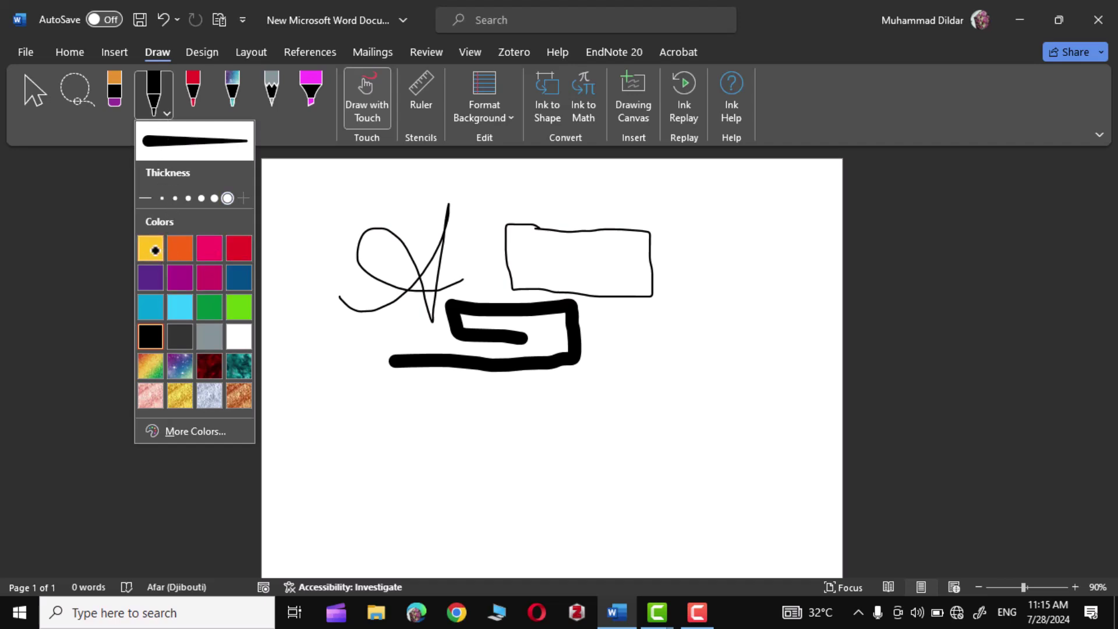
{"action": "left_click", "coordinate": [151, 246]}
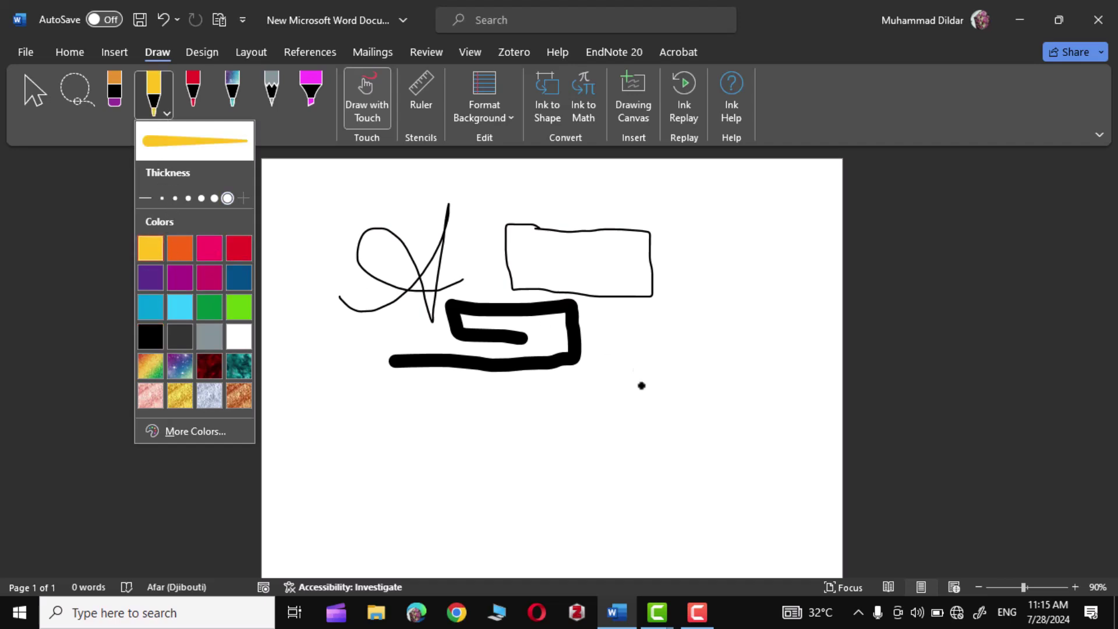
{"action": "mouse_move", "coordinate": [541, 438]}
{"action": "left_mouse_down"}
{"action": "mouse_move", "coordinate": [631, 427]}
{"action": "mouse_move", "coordinate": [488, 379]}
{"action": "mouse_move", "coordinate": [511, 474]}
{"action": "mouse_move", "coordinate": [739, 469]}
{"action": "mouse_move", "coordinate": [733, 397]}
{"action": "left_mouse_up"}
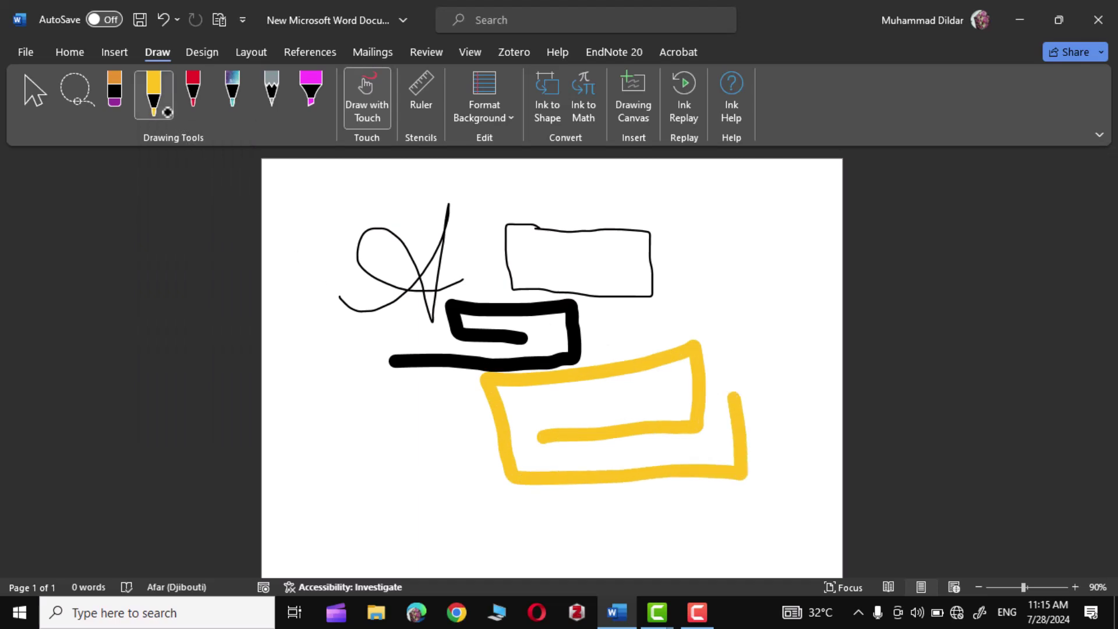
{"action": "left_click", "coordinate": [166, 109]}
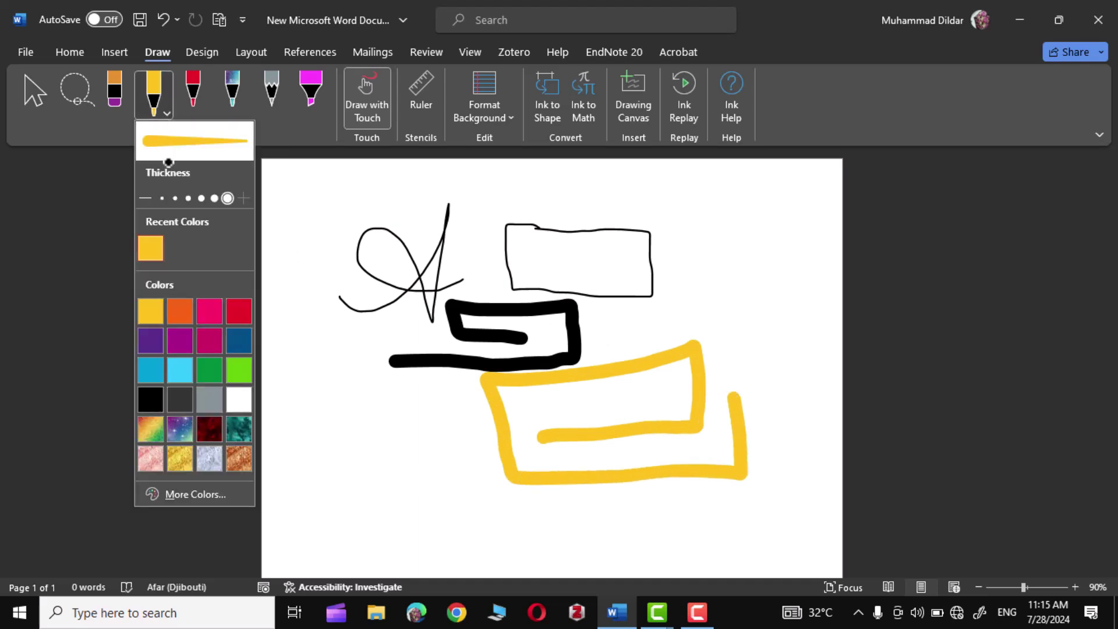
Set the pen to a deep blue from the More Colors Standard palette and draw a figure-eight at right
{"action": "left_click", "coordinate": [181, 492]}
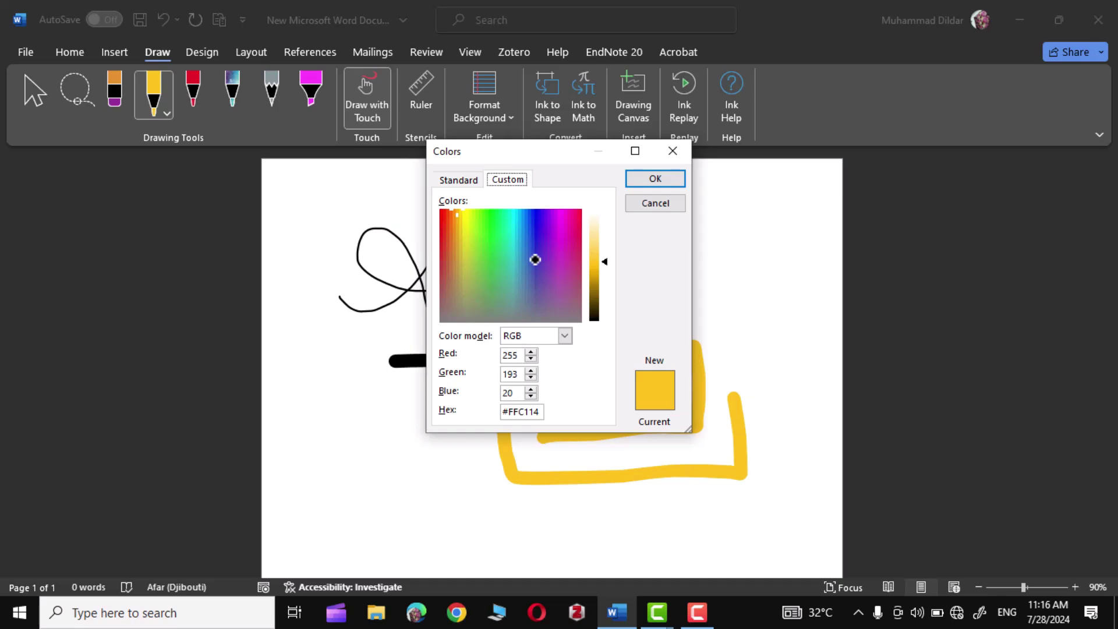
{"action": "left_click", "coordinate": [461, 181]}
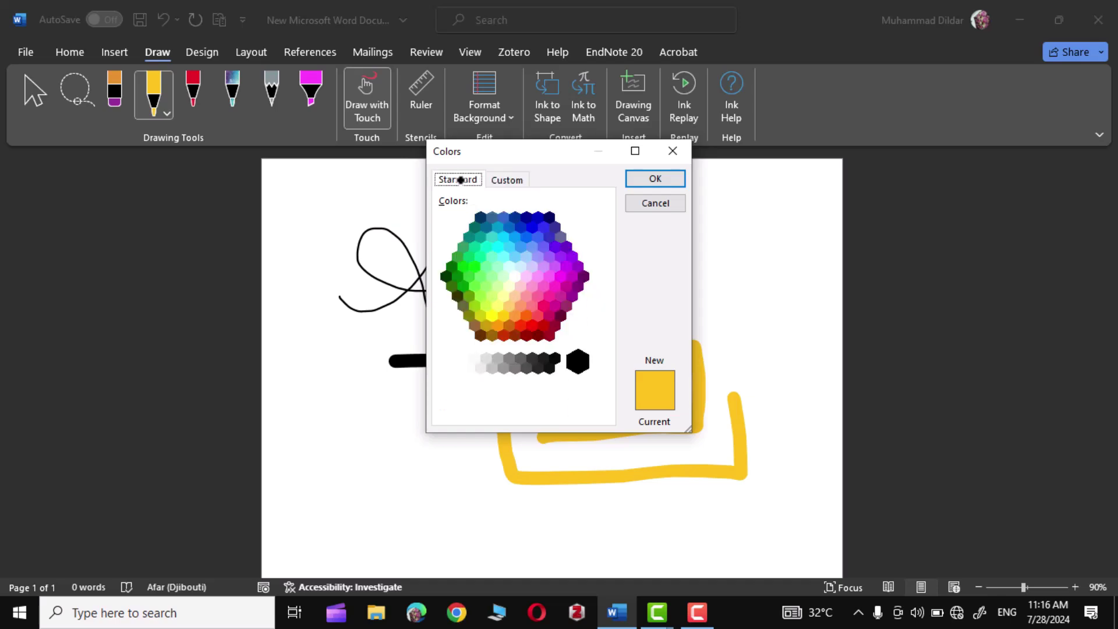
{"action": "left_click", "coordinate": [474, 266]}
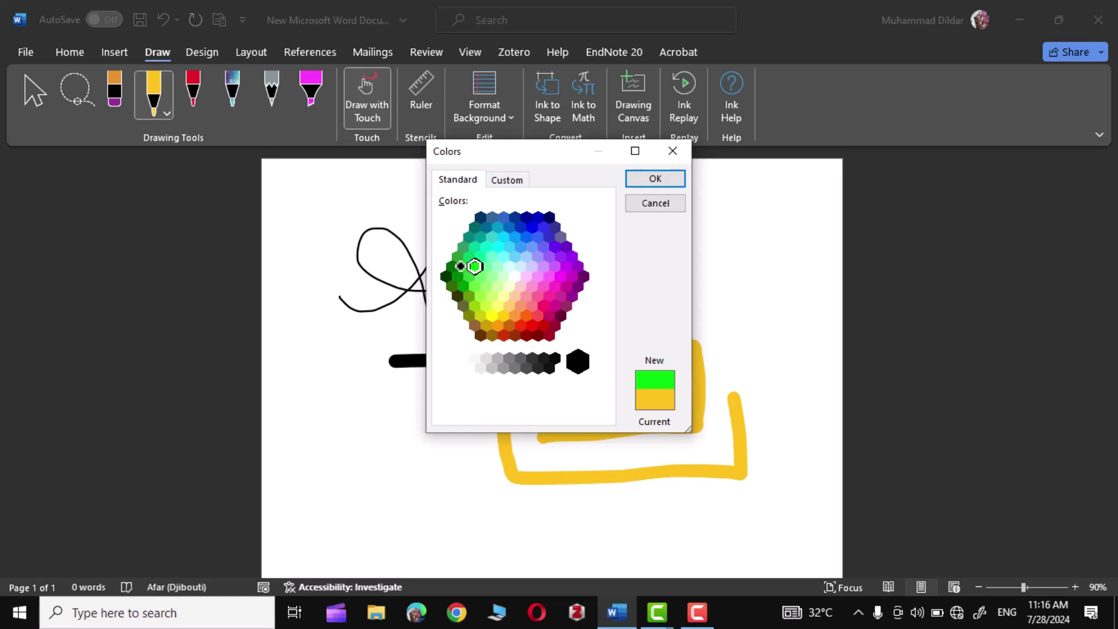
{"action": "left_click", "coordinate": [462, 266]}
{"action": "left_click", "coordinate": [529, 220]}
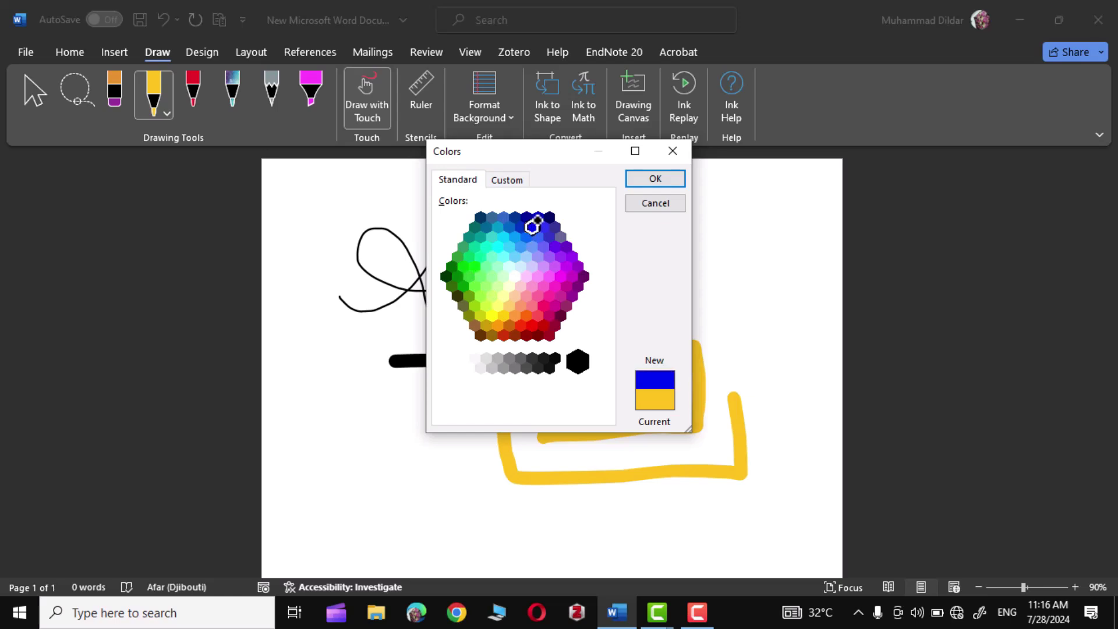
{"action": "left_click", "coordinate": [665, 178]}
{"action": "mouse_move", "coordinate": [694, 253]}
{"action": "left_mouse_down"}
{"action": "mouse_move", "coordinate": [751, 352]}
{"action": "mouse_move", "coordinate": [780, 244]}
{"action": "mouse_move", "coordinate": [655, 291]}
{"action": "mouse_move", "coordinate": [702, 270]}
{"action": "left_mouse_up"}
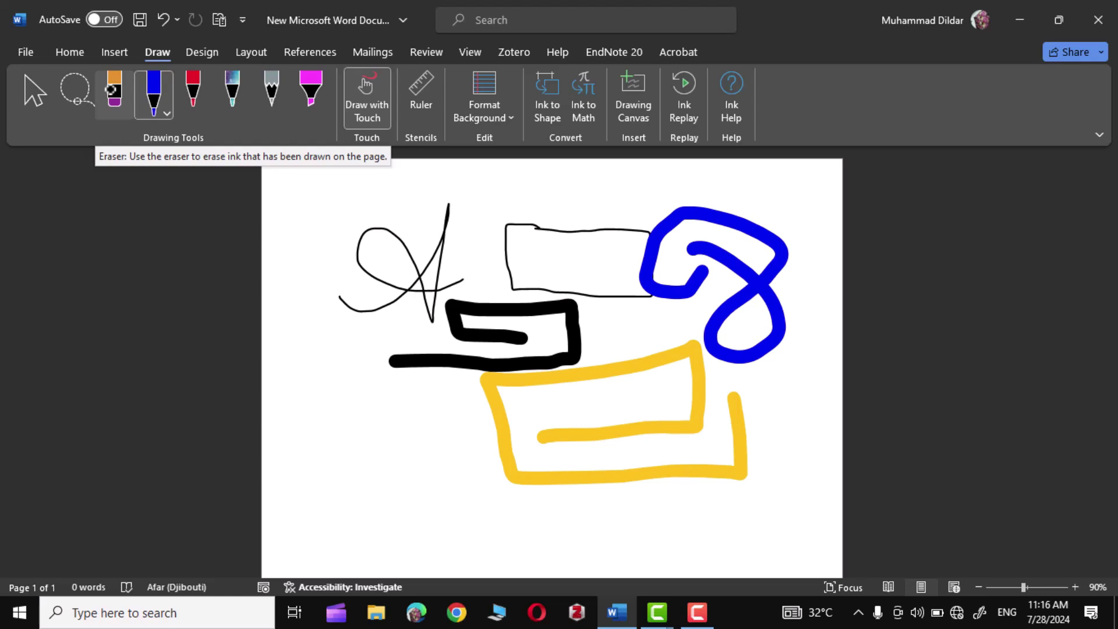
Erase the black signature sketches and the yellow rectangle stroke with the Eraser
{"action": "left_click", "coordinate": [111, 90]}
{"action": "mouse_move", "coordinate": [332, 250]}
{"action": "left_mouse_down"}
{"action": "mouse_move", "coordinate": [649, 273]}
{"action": "mouse_move", "coordinate": [452, 317]}
{"action": "left_mouse_up"}
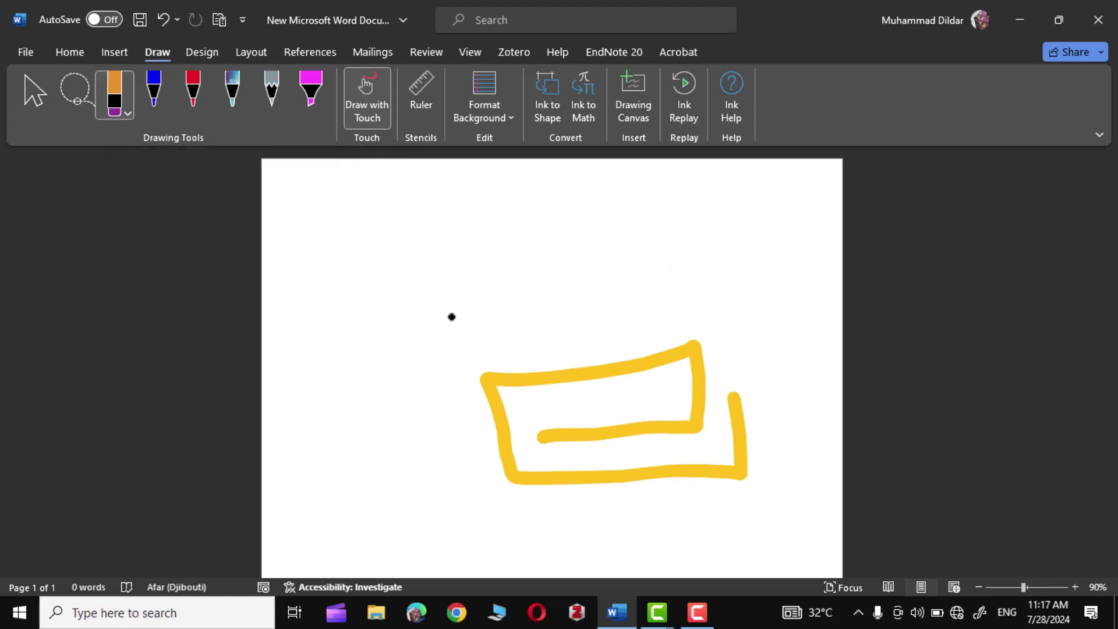
{"action": "left_click_drag", "start_coordinate": [500, 354], "coordinate": [538, 396]}
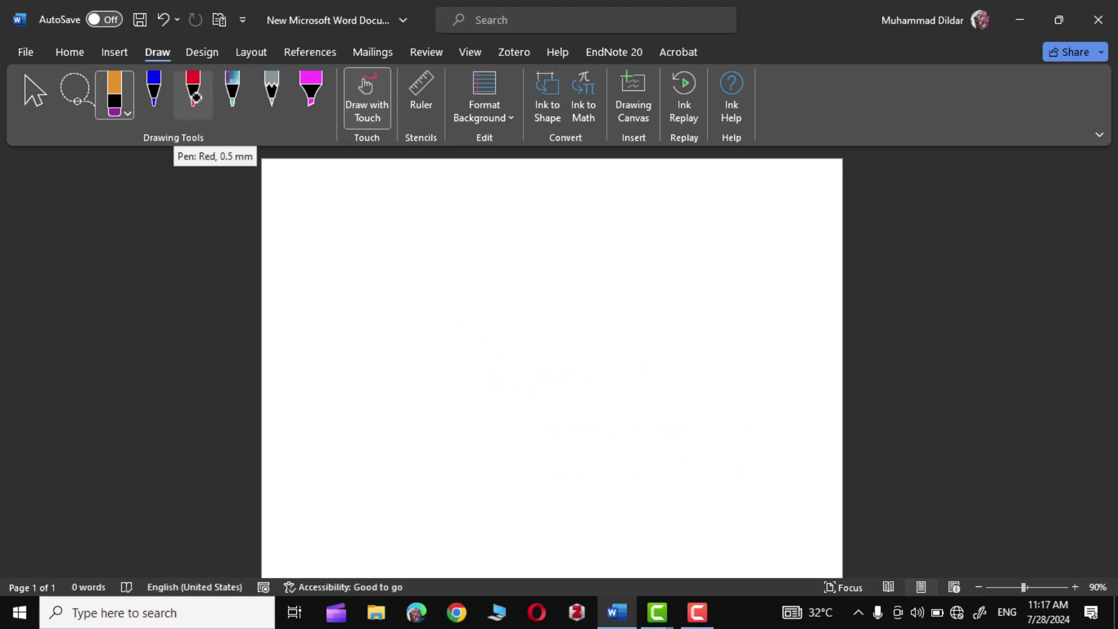
Give the red pen the Lava texture and sketch a rectangle with lines through it
{"action": "left_click", "coordinate": [195, 97]}
{"action": "left_click", "coordinate": [195, 97]}
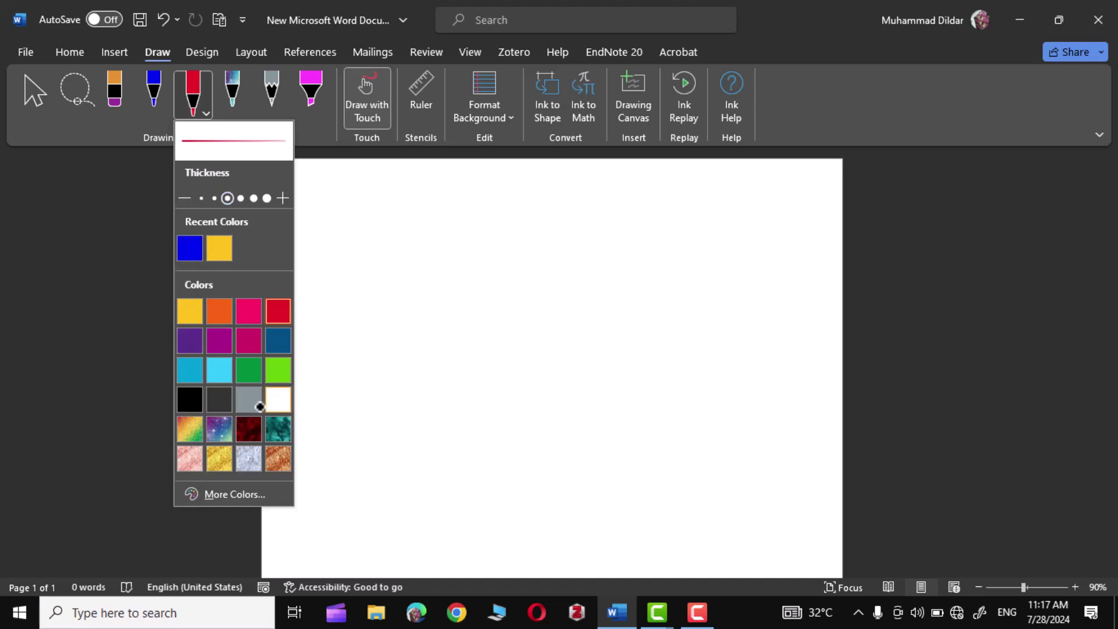
{"action": "left_click", "coordinate": [251, 427]}
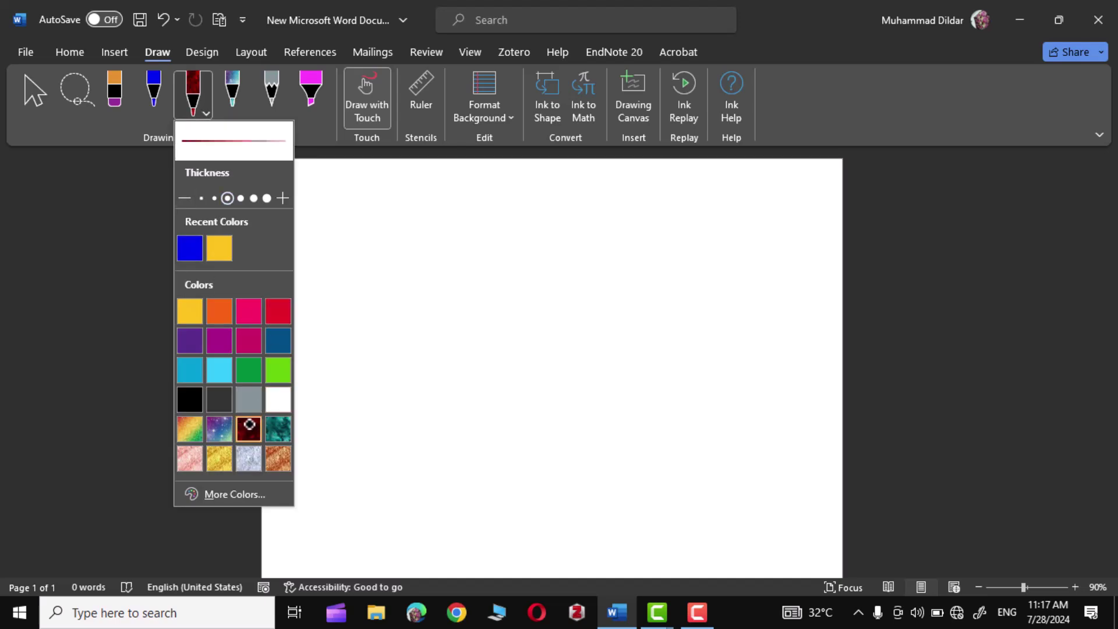
{"action": "mouse_move", "coordinate": [392, 305]}
{"action": "left_mouse_down"}
{"action": "mouse_move", "coordinate": [593, 324]}
{"action": "mouse_move", "coordinate": [414, 417]}
{"action": "mouse_move", "coordinate": [334, 322]}
{"action": "mouse_move", "coordinate": [479, 278]}
{"action": "mouse_move", "coordinate": [407, 369]}
{"action": "mouse_move", "coordinate": [372, 369]}
{"action": "left_mouse_up"}
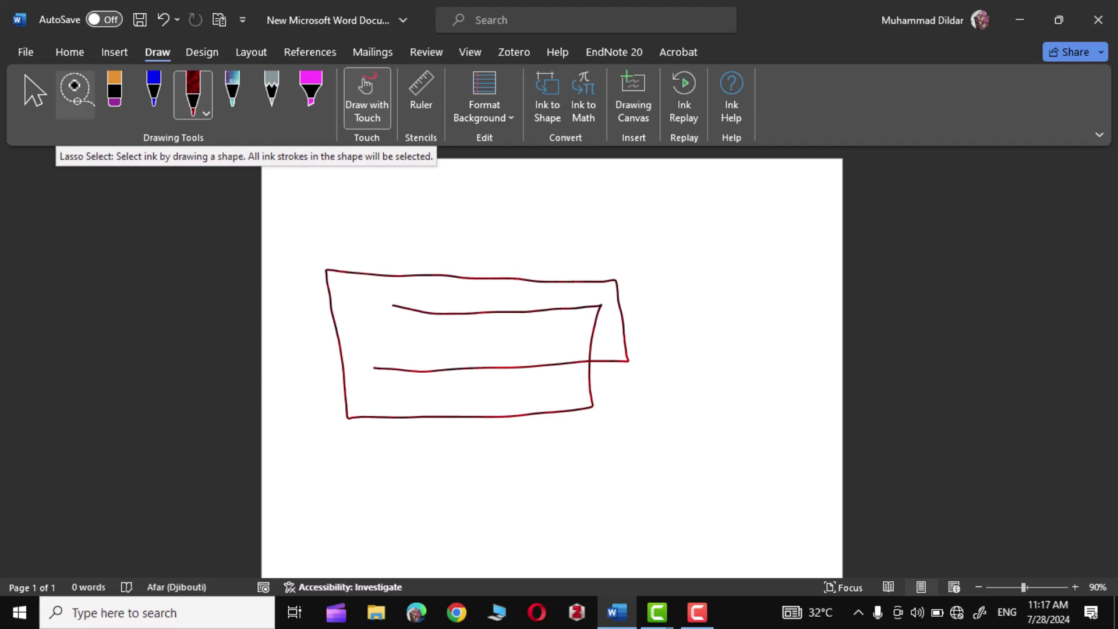
Lasso-select the dark red rectangle sketch and delete it
{"action": "left_click", "coordinate": [74, 90]}
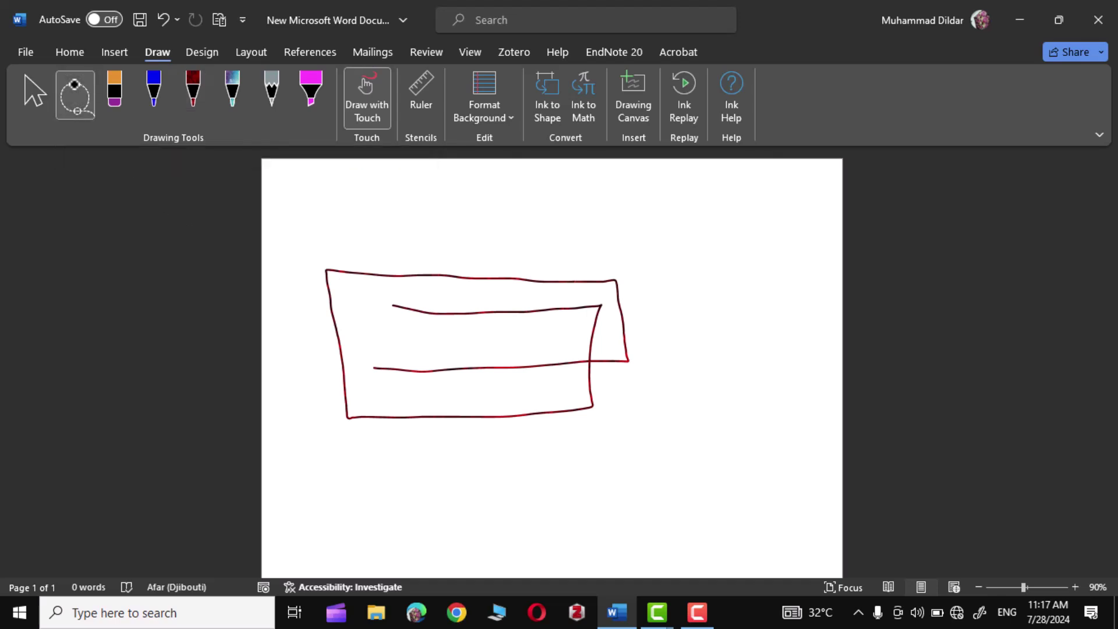
{"action": "mouse_move", "coordinate": [295, 325]}
{"action": "left_mouse_down"}
{"action": "mouse_move", "coordinate": [350, 420]}
{"action": "mouse_move", "coordinate": [524, 454]}
{"action": "mouse_move", "coordinate": [659, 379]}
{"action": "mouse_move", "coordinate": [640, 263]}
{"action": "mouse_move", "coordinate": [548, 219]}
{"action": "left_mouse_up"}
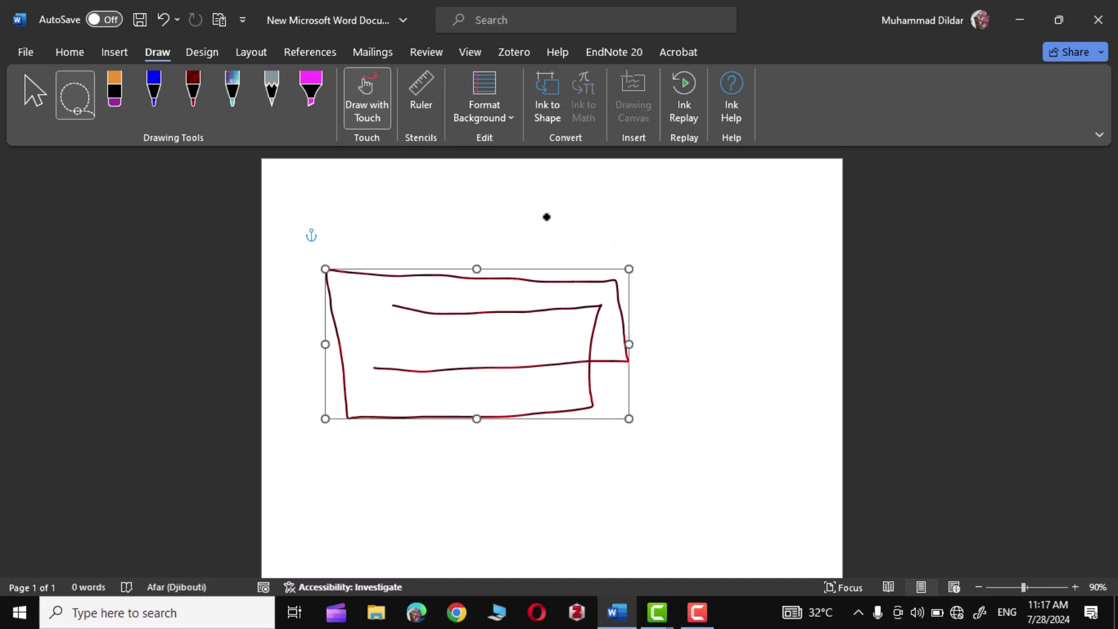
{"action": "key", "text": "Delete"}
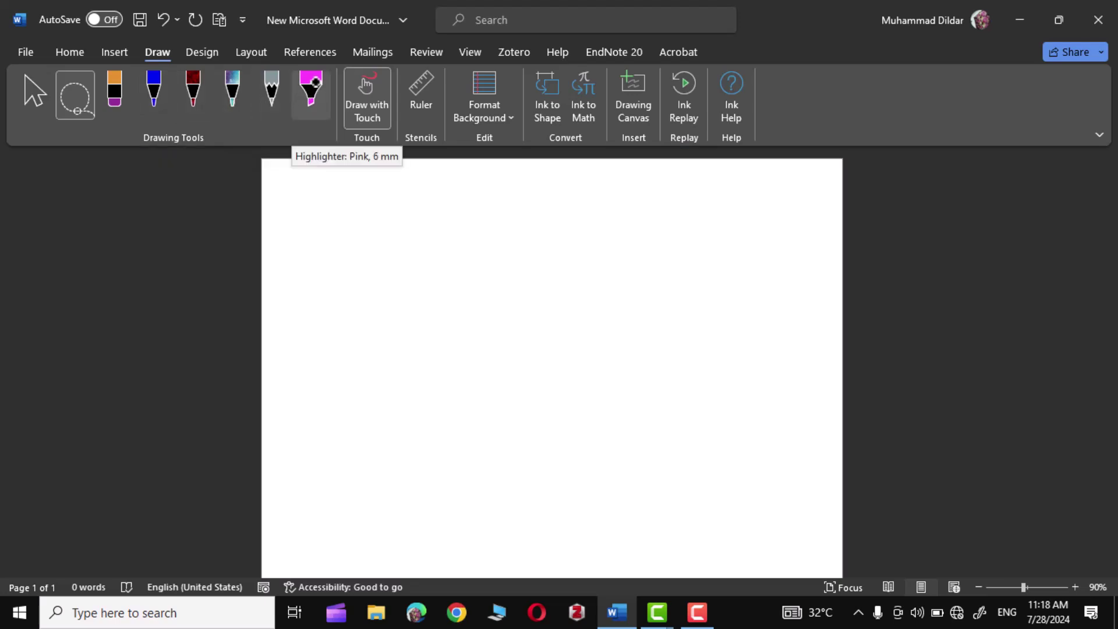
{"action": "key", "text": "Escape"}
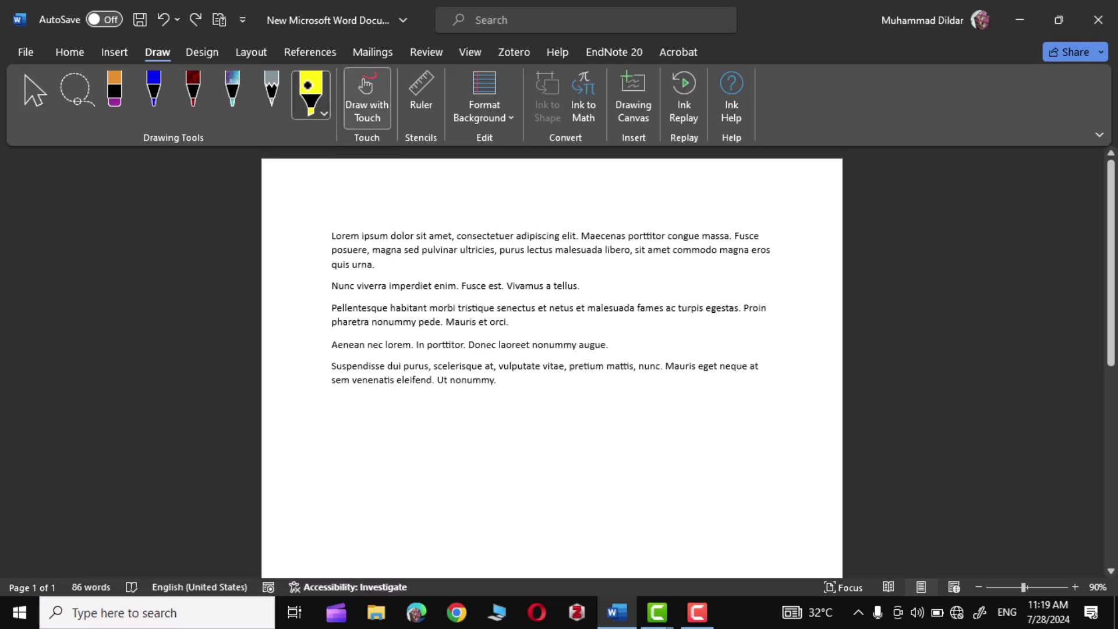
{"action": "left_click", "coordinate": [311, 93]}
{"action": "left_click", "coordinate": [335, 285]}
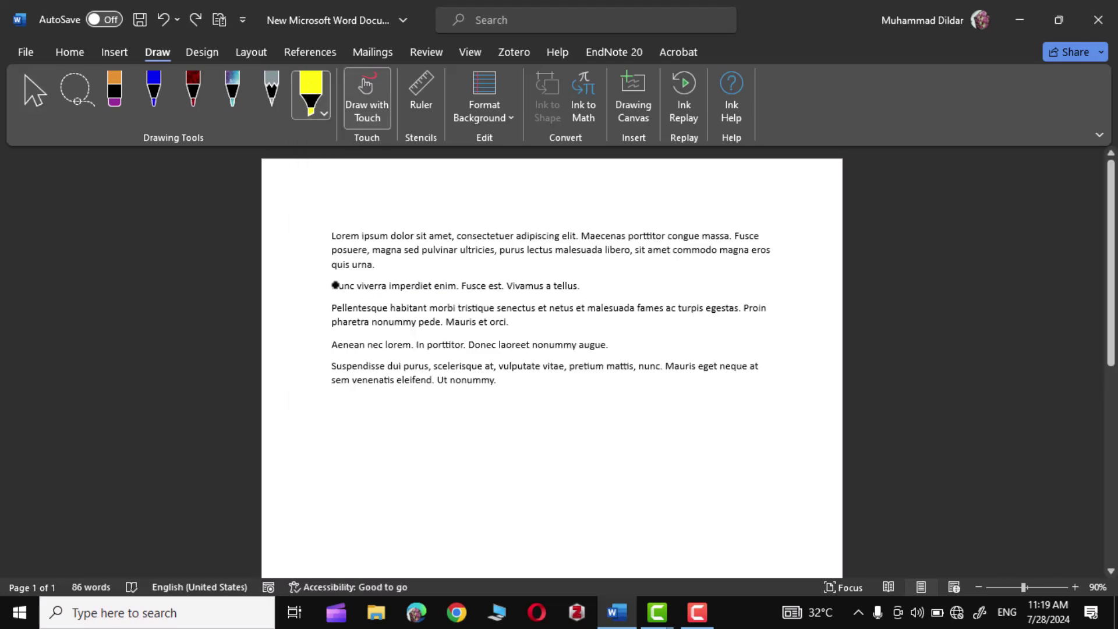
{"action": "left_click_drag", "start_coordinate": [330, 284], "coordinate": [583, 285]}
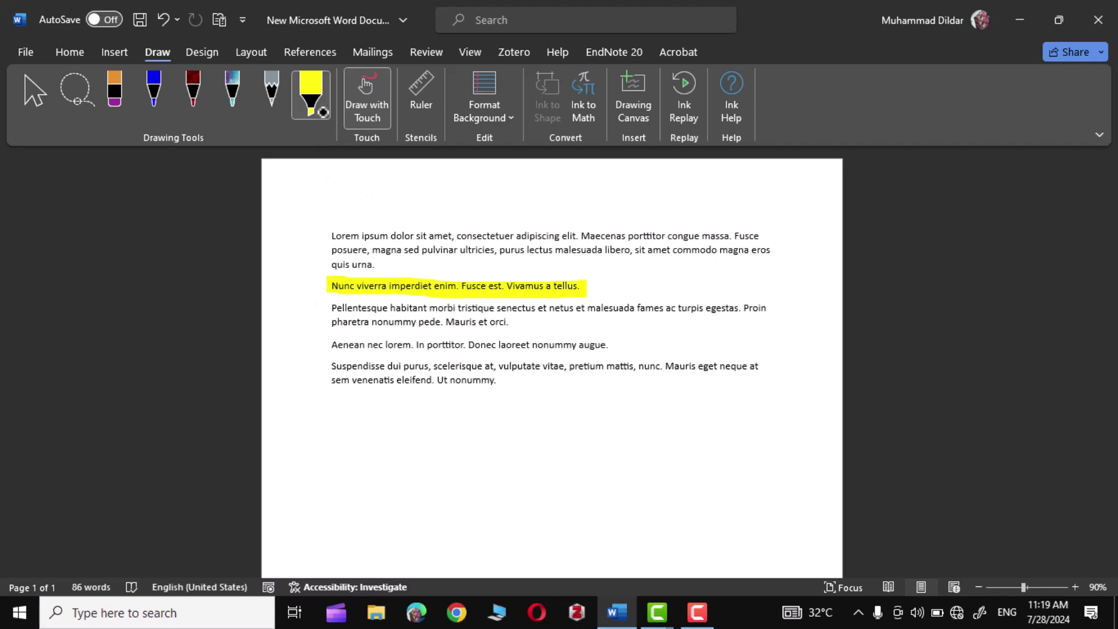
{"action": "left_click", "coordinate": [311, 93]}
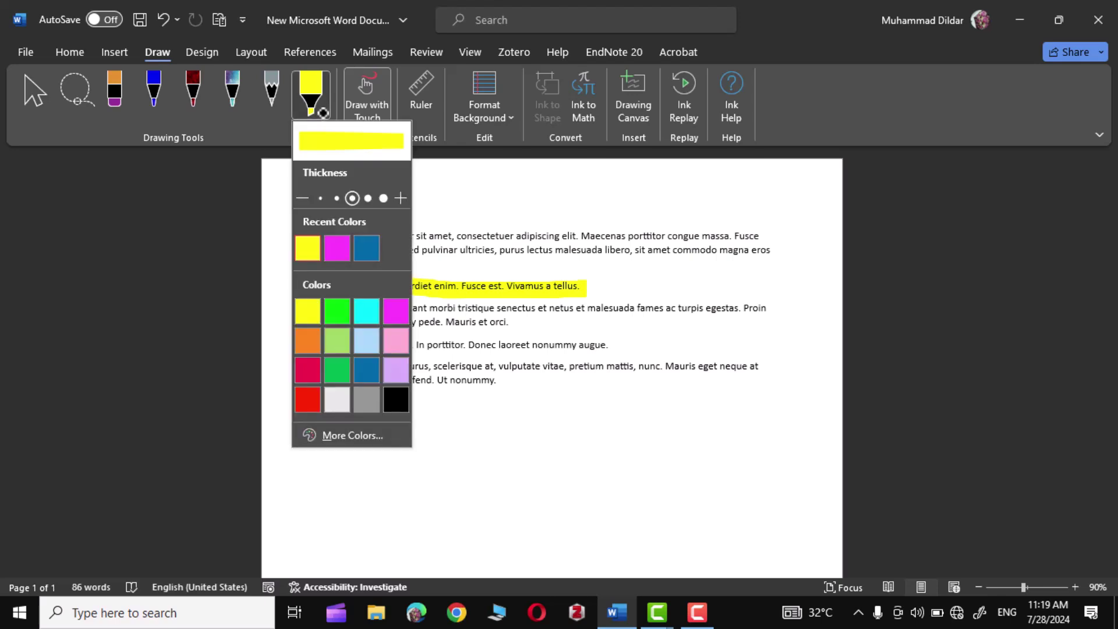
{"action": "left_click", "coordinate": [353, 199]}
{"action": "left_click", "coordinate": [35, 96]}
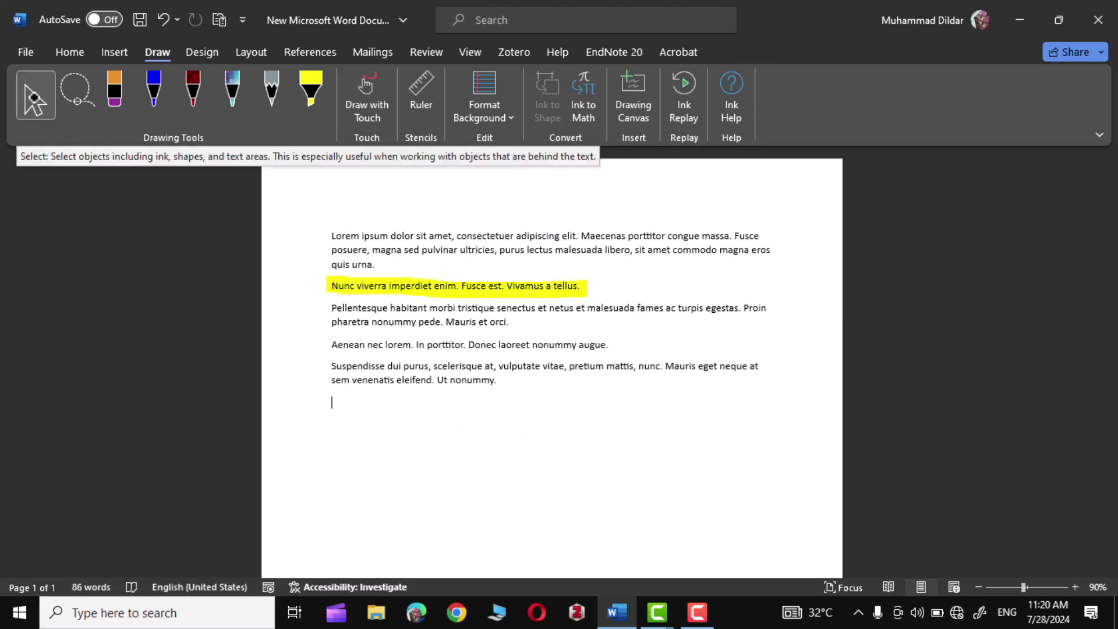
{"action": "left_click", "coordinate": [441, 292]}
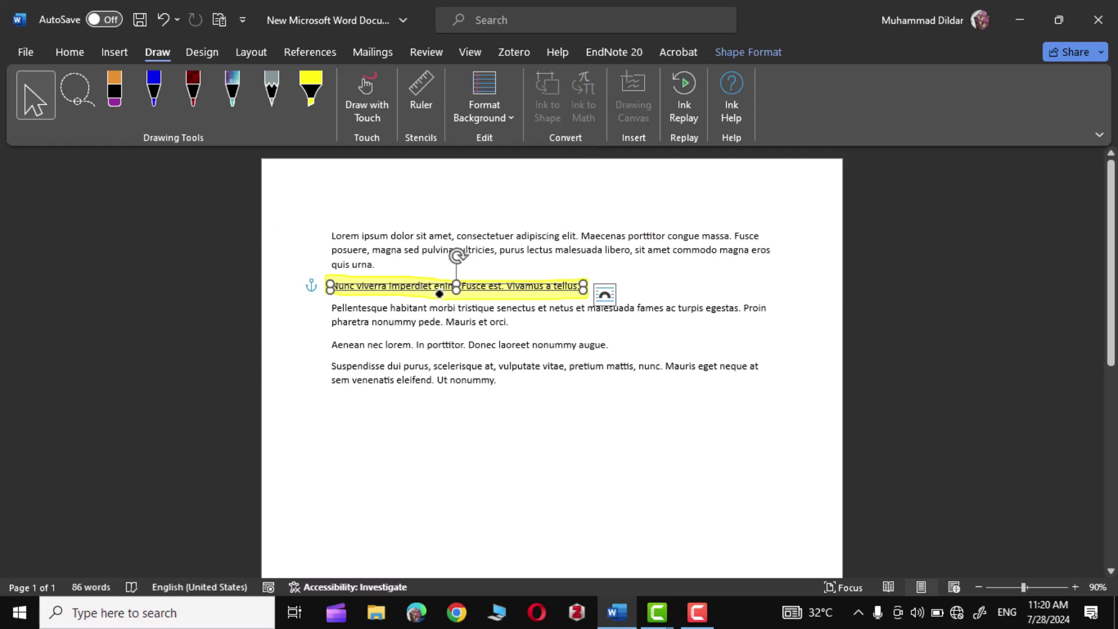
{"action": "key", "text": "Delete"}
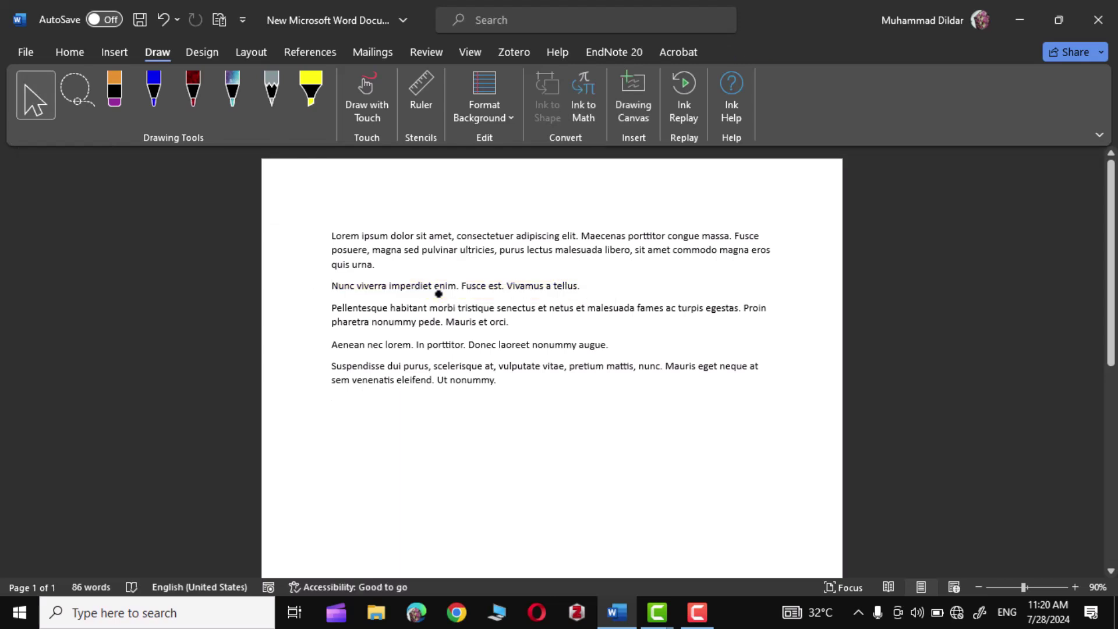
{"action": "left_click_drag", "start_coordinate": [478, 379], "coordinate": [294, 218]}
{"action": "key", "text": "Delete"}
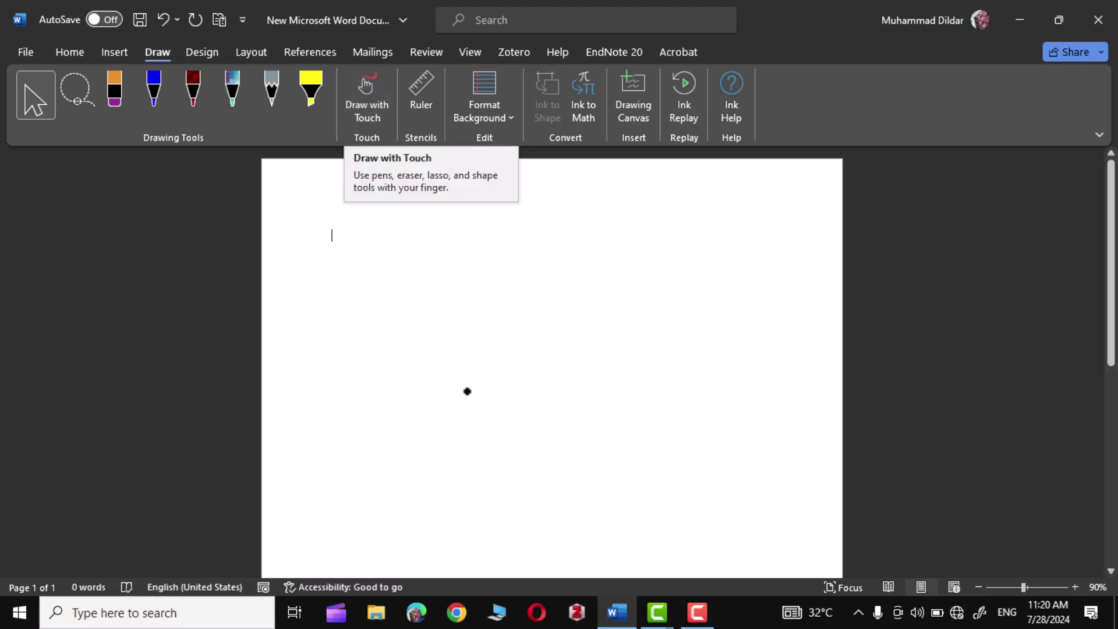
Turn on Draw with Touch and set the pen to black ink at 0.5 mm thickness
{"action": "left_click", "coordinate": [364, 97]}
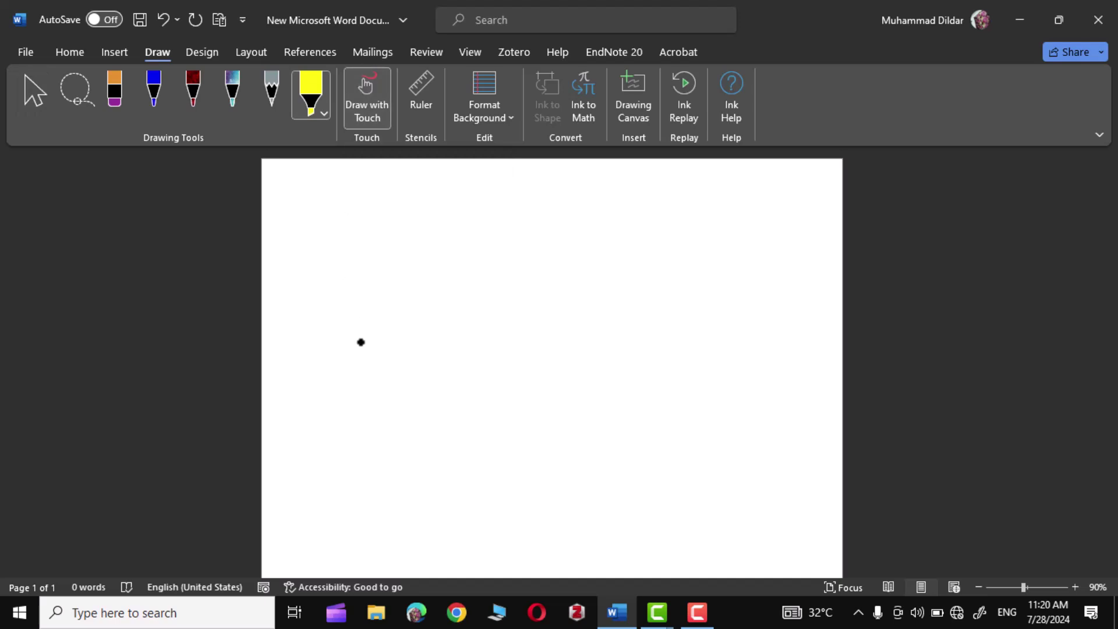
{"action": "left_click", "coordinate": [155, 90]}
{"action": "left_click", "coordinate": [167, 110]}
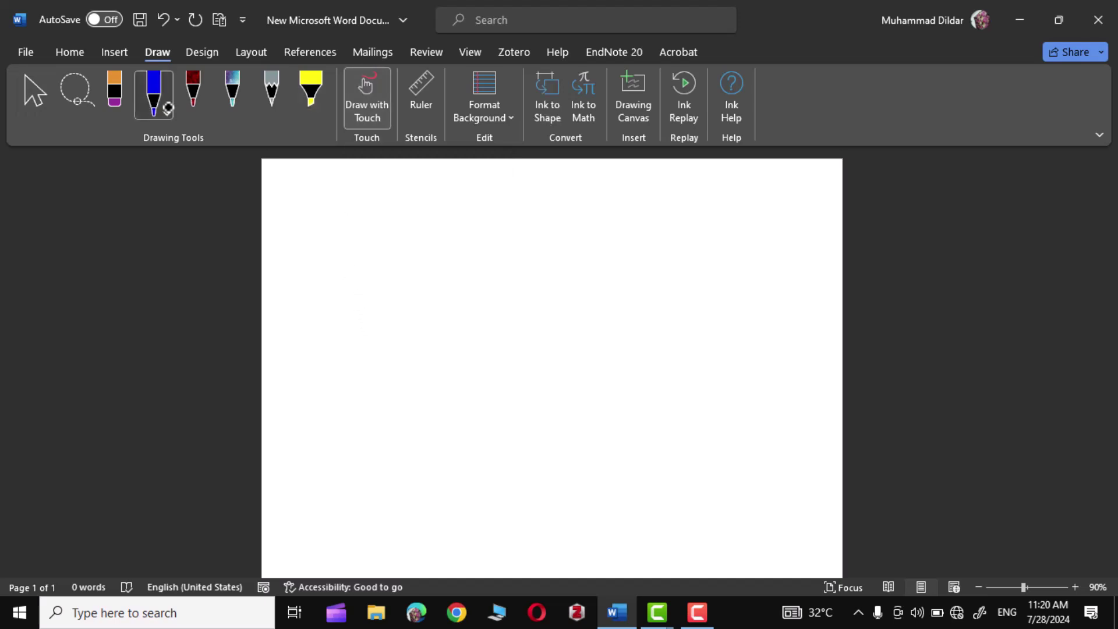
{"action": "left_click", "coordinate": [151, 399]}
{"action": "left_click", "coordinate": [188, 198]}
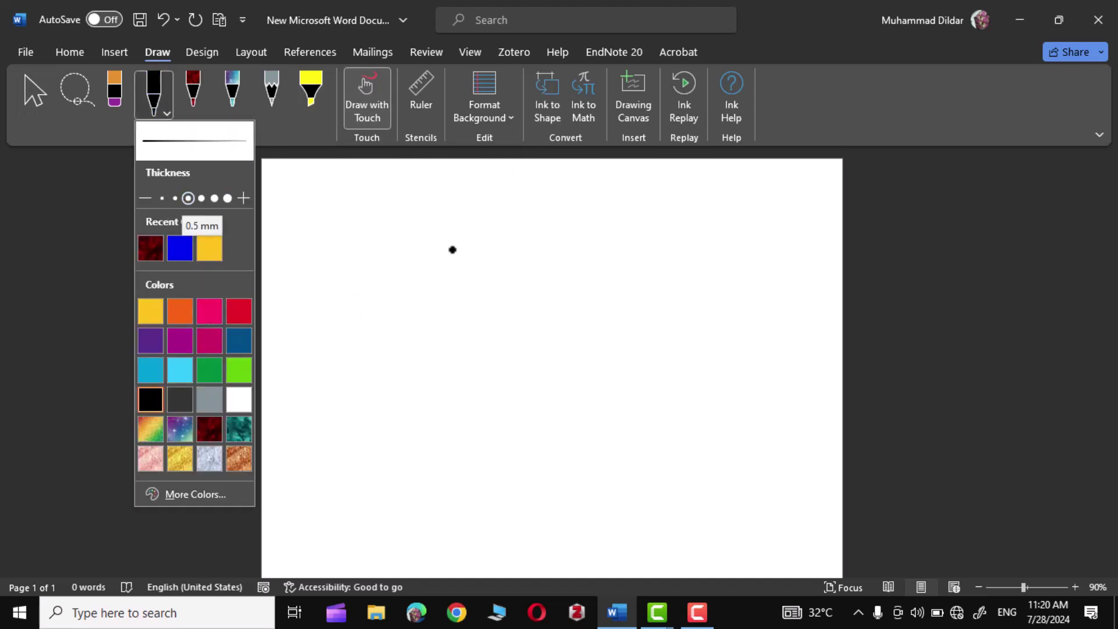
Write a trial handwritten signature, then undo and delete all of its ink
{"action": "mouse_move", "coordinate": [334, 320]}
{"action": "left_mouse_down"}
{"action": "mouse_move", "coordinate": [425, 291]}
{"action": "mouse_move", "coordinate": [469, 233]}
{"action": "mouse_move", "coordinate": [454, 362]}
{"action": "left_mouse_up"}
{"action": "mouse_move", "coordinate": [487, 276]}
{"action": "left_mouse_down"}
{"action": "mouse_move", "coordinate": [541, 292]}
{"action": "mouse_move", "coordinate": [573, 331]}
{"action": "left_mouse_up"}
{"action": "mouse_move", "coordinate": [621, 288]}
{"action": "left_mouse_down"}
{"action": "mouse_move", "coordinate": [594, 316]}
{"action": "mouse_move", "coordinate": [616, 317]}
{"action": "mouse_move", "coordinate": [654, 342]}
{"action": "mouse_move", "coordinate": [826, 326]}
{"action": "mouse_move", "coordinate": [841, 339]}
{"action": "left_mouse_up"}
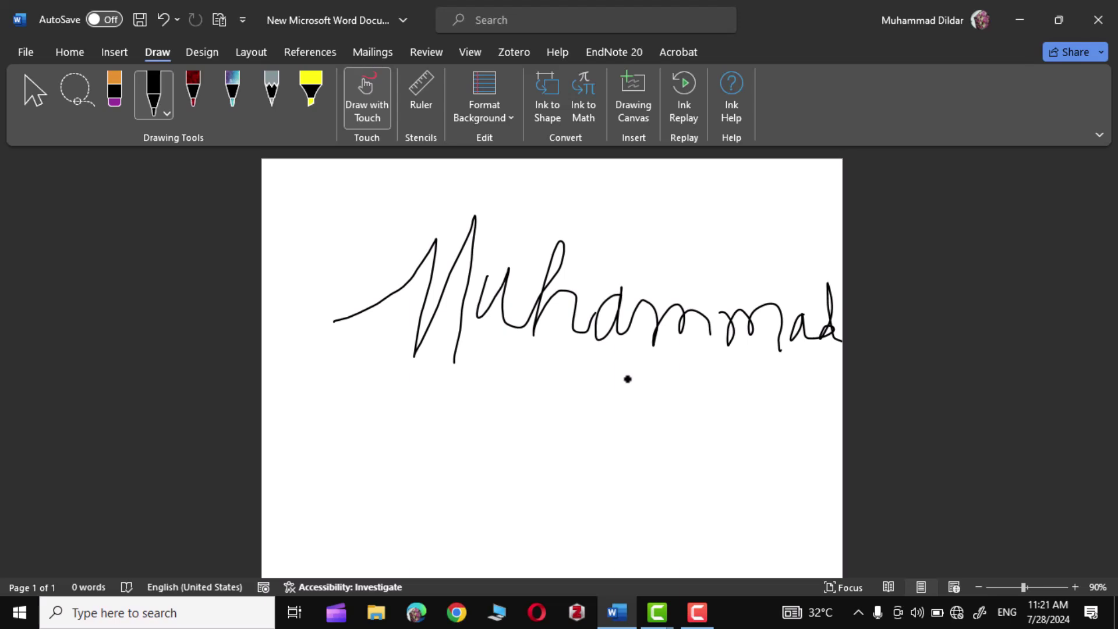
{"action": "key", "text": "ctrl+z"}
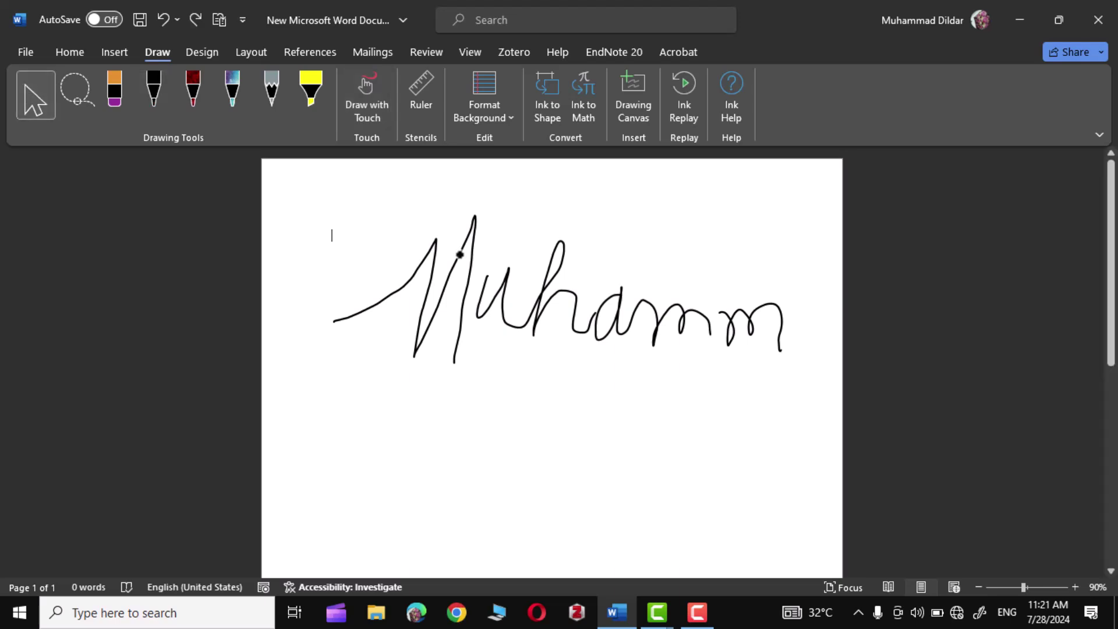
{"action": "left_click", "coordinate": [449, 293]}
{"action": "key", "text": "Delete"}
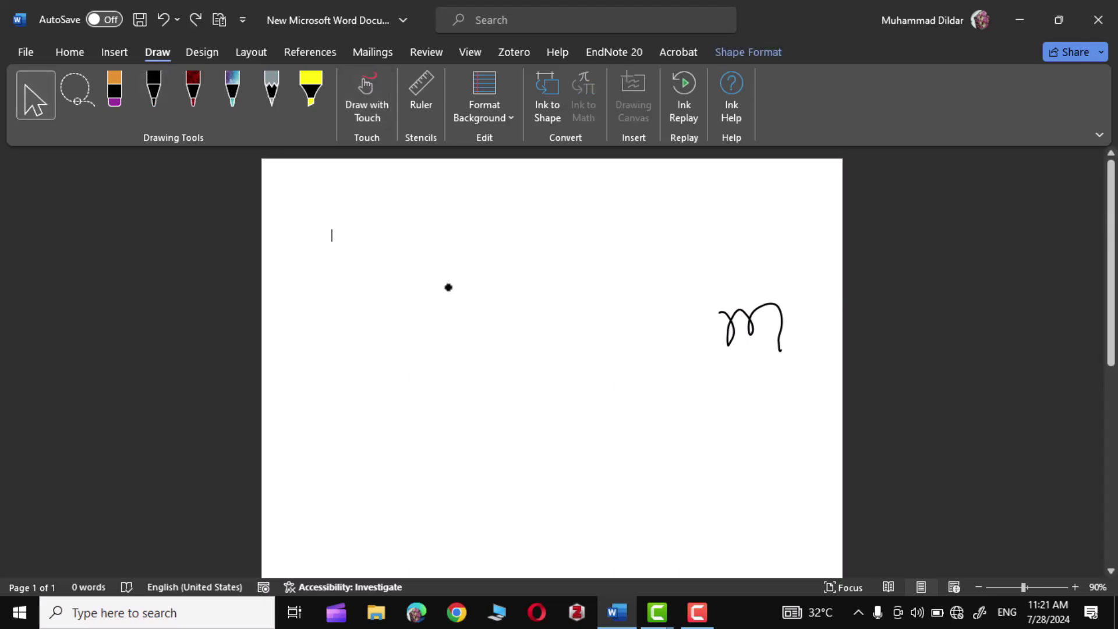
{"action": "left_click", "coordinate": [721, 318]}
{"action": "key", "text": "Delete"}
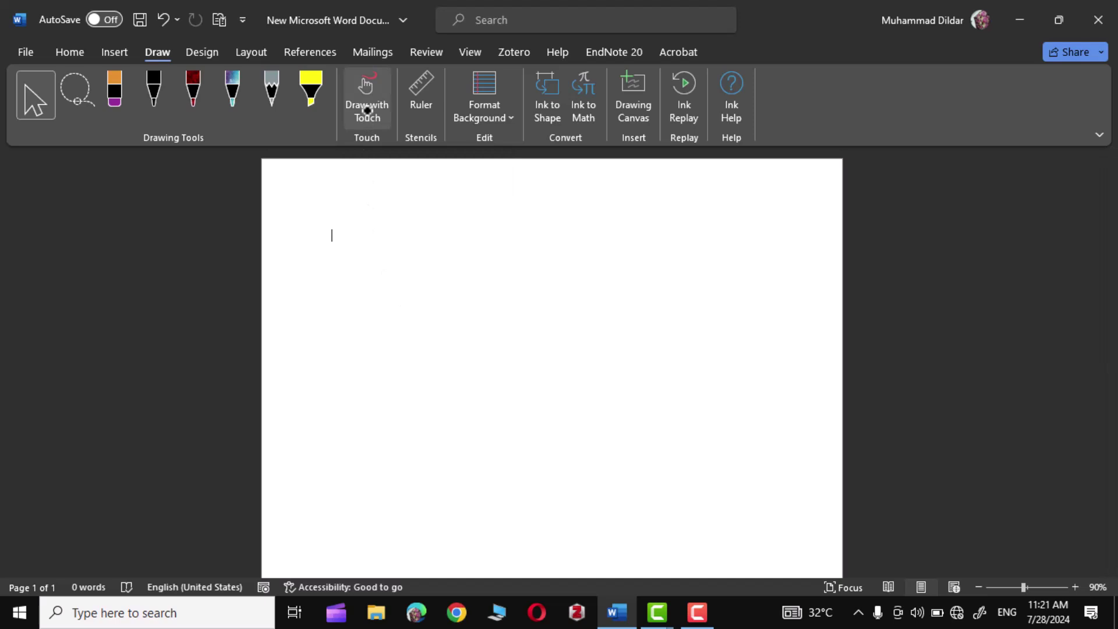
Enable Ink to Shape, sketch a triangle, rectangle and circle, then select all and delete them
{"action": "left_click", "coordinate": [367, 105]}
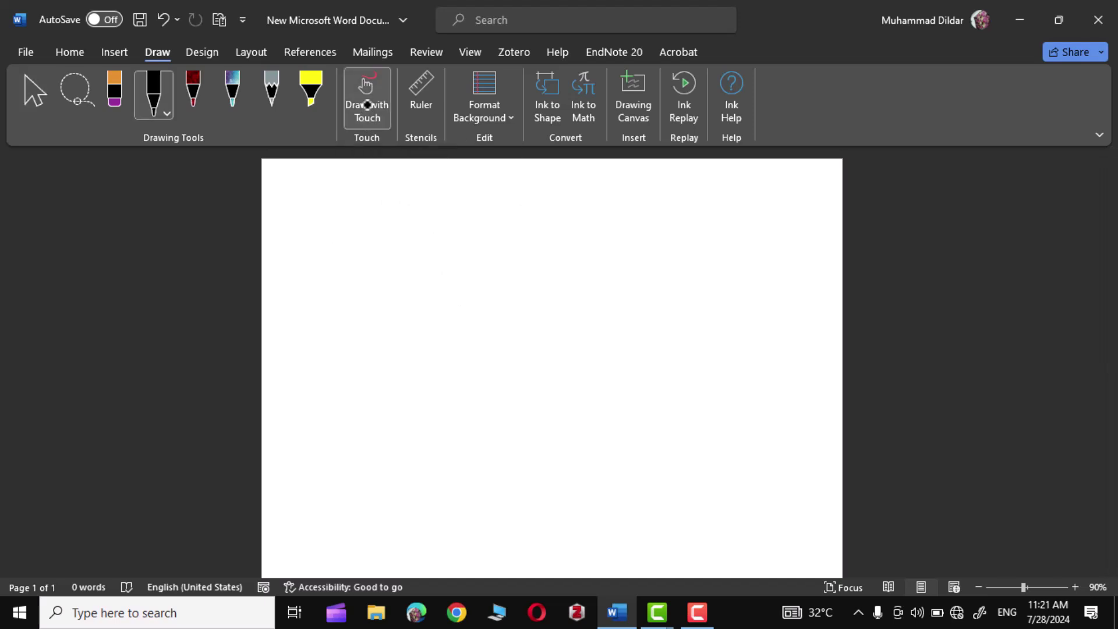
{"action": "left_click", "coordinate": [550, 88]}
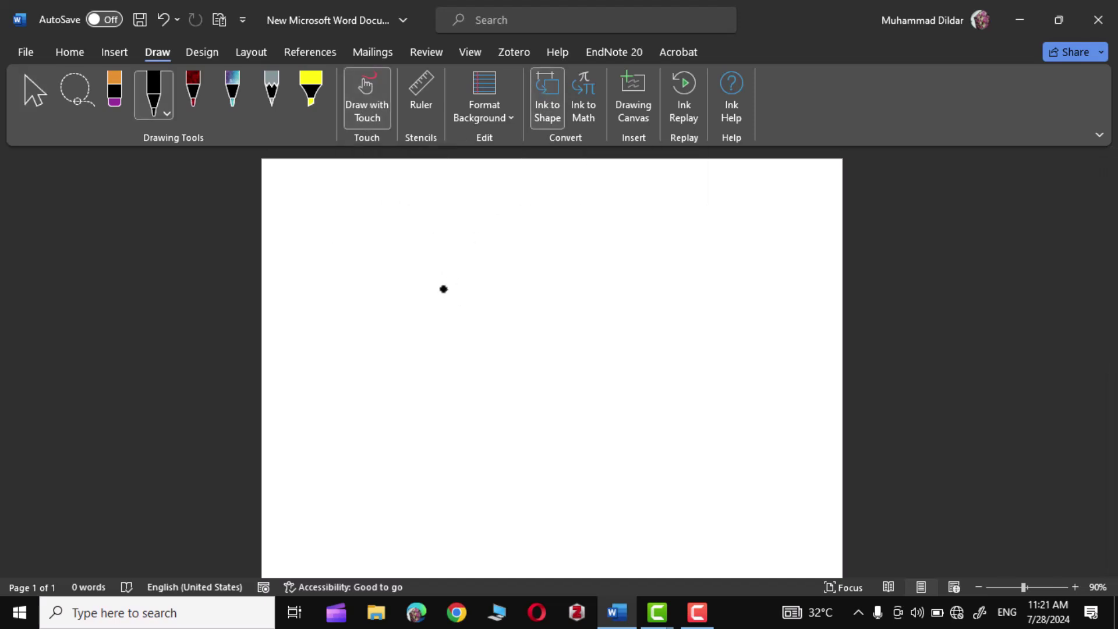
{"action": "mouse_move", "coordinate": [383, 225]}
{"action": "left_mouse_down"}
{"action": "mouse_move", "coordinate": [382, 337]}
{"action": "mouse_move", "coordinate": [487, 315]}
{"action": "mouse_move", "coordinate": [390, 227]}
{"action": "left_mouse_up"}
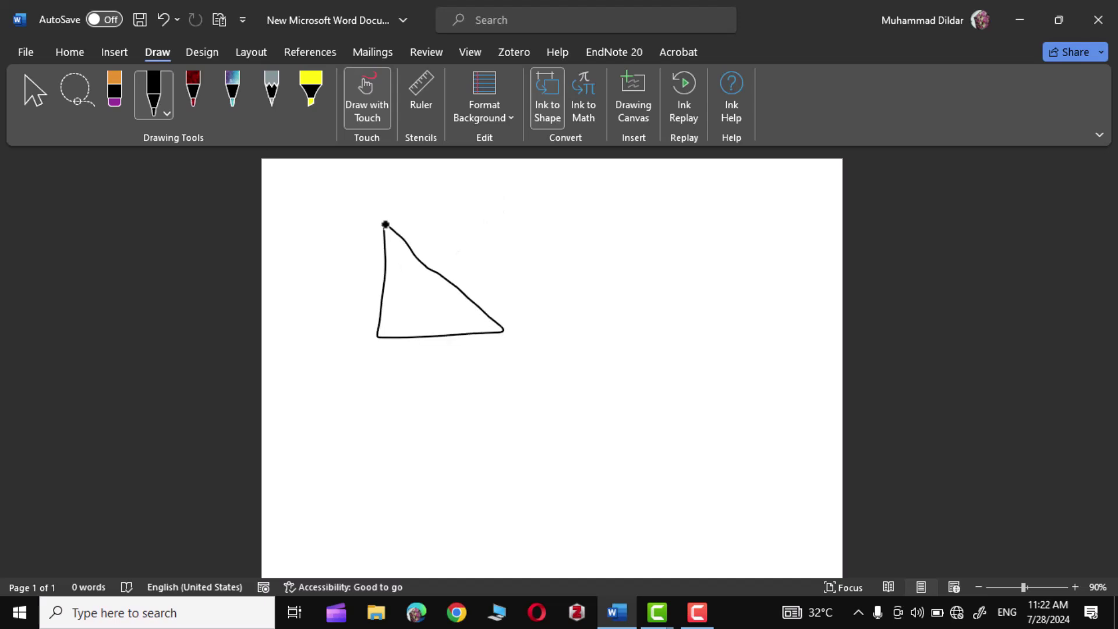
{"action": "mouse_move", "coordinate": [584, 237]}
{"action": "left_mouse_down"}
{"action": "mouse_move", "coordinate": [576, 319]}
{"action": "mouse_move", "coordinate": [561, 253]}
{"action": "mouse_move", "coordinate": [590, 237]}
{"action": "left_mouse_up"}
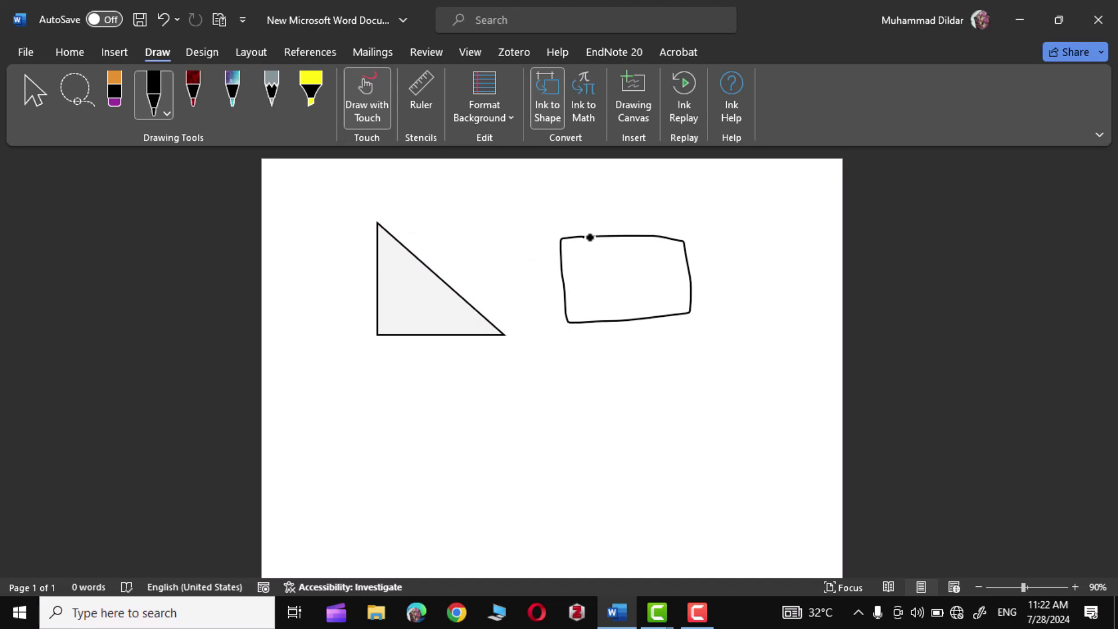
{"action": "mouse_move", "coordinate": [583, 368]}
{"action": "left_mouse_down"}
{"action": "mouse_move", "coordinate": [578, 468]}
{"action": "mouse_move", "coordinate": [641, 384]}
{"action": "mouse_move", "coordinate": [582, 366]}
{"action": "left_mouse_up"}
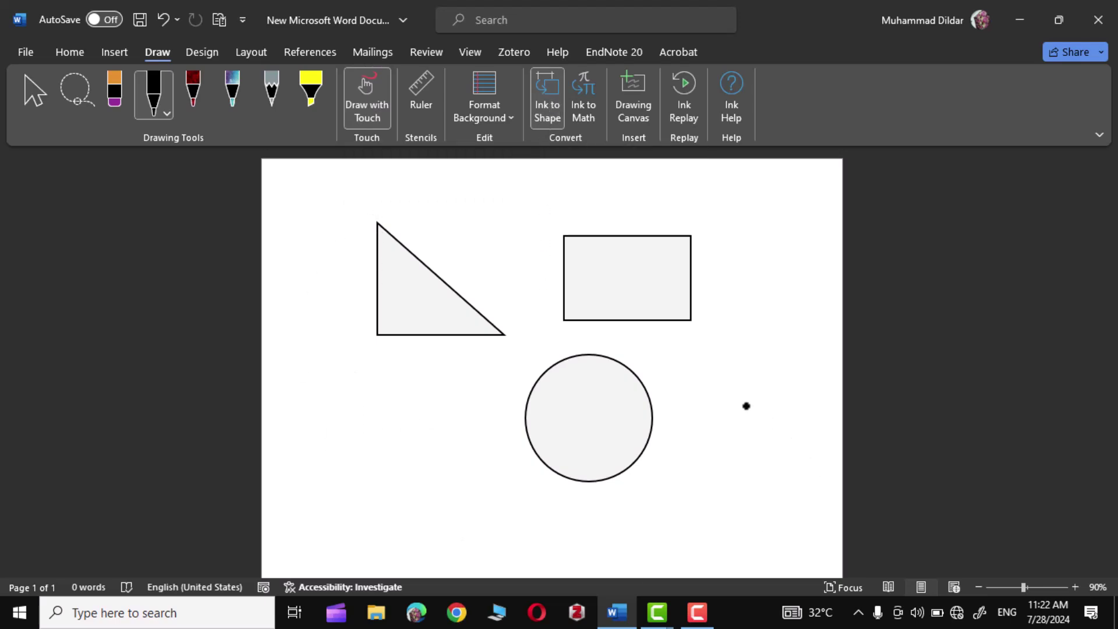
{"action": "key", "text": "ctrl+a"}
{"action": "key", "text": "Delete"}
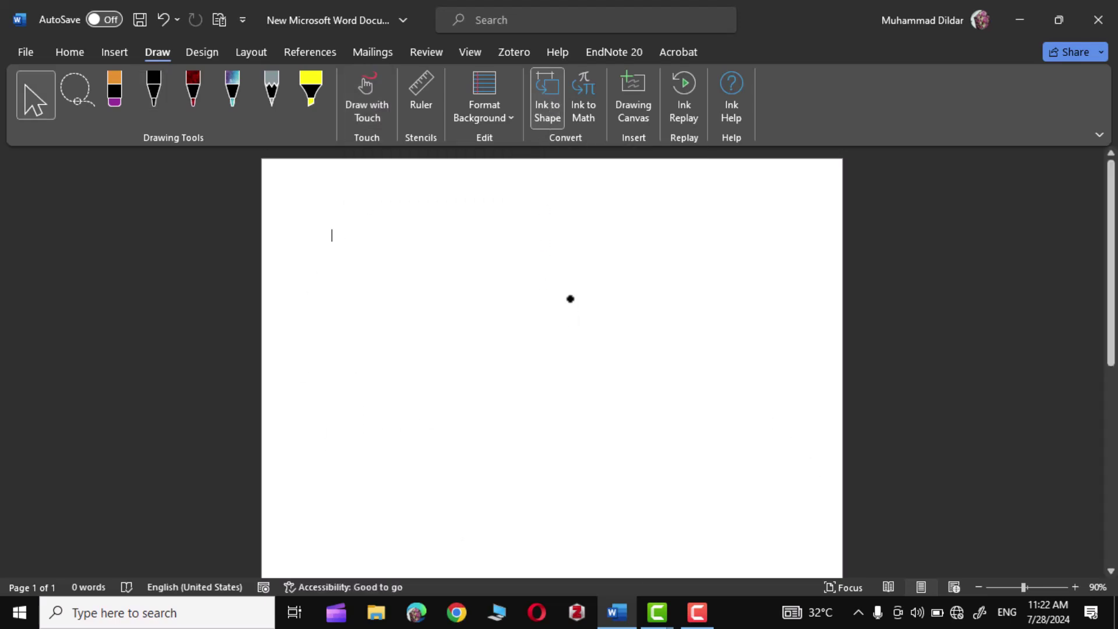
Handwrite the formula s = 2πr in the Ink to Math input area
{"action": "left_click", "coordinate": [585, 92]}
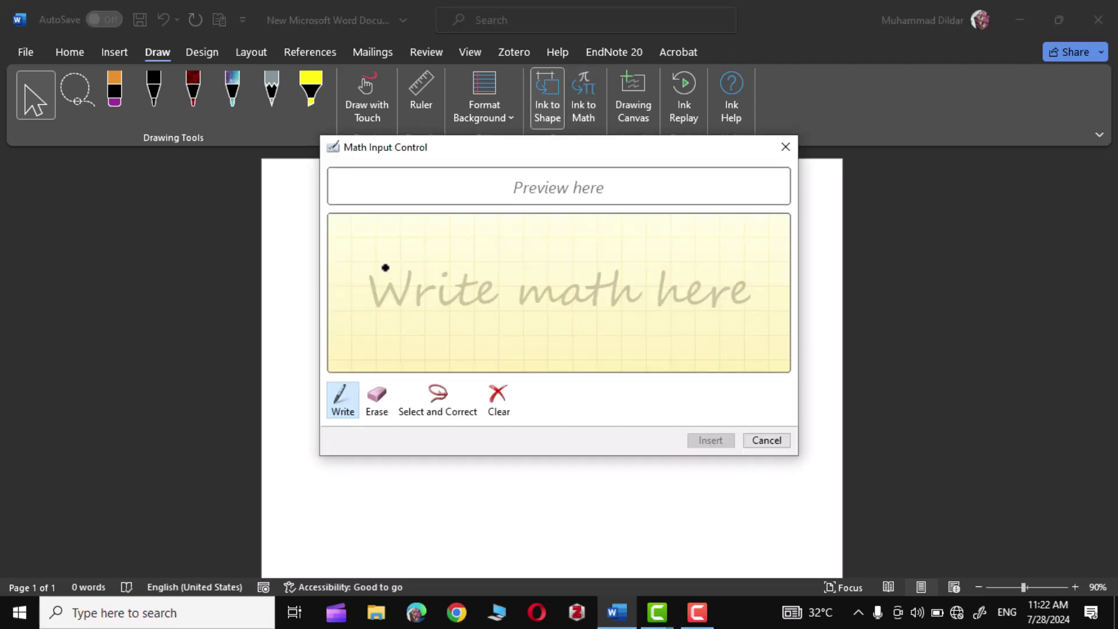
{"action": "mouse_move", "coordinate": [422, 251]}
{"action": "left_mouse_down"}
{"action": "mouse_move", "coordinate": [403, 280]}
{"action": "mouse_move", "coordinate": [453, 261]}
{"action": "mouse_move", "coordinate": [513, 290]}
{"action": "mouse_move", "coordinate": [535, 264]}
{"action": "mouse_move", "coordinate": [556, 283]}
{"action": "left_mouse_up"}
{"action": "left_click_drag", "start_coordinate": [564, 263], "coordinate": [554, 295]}
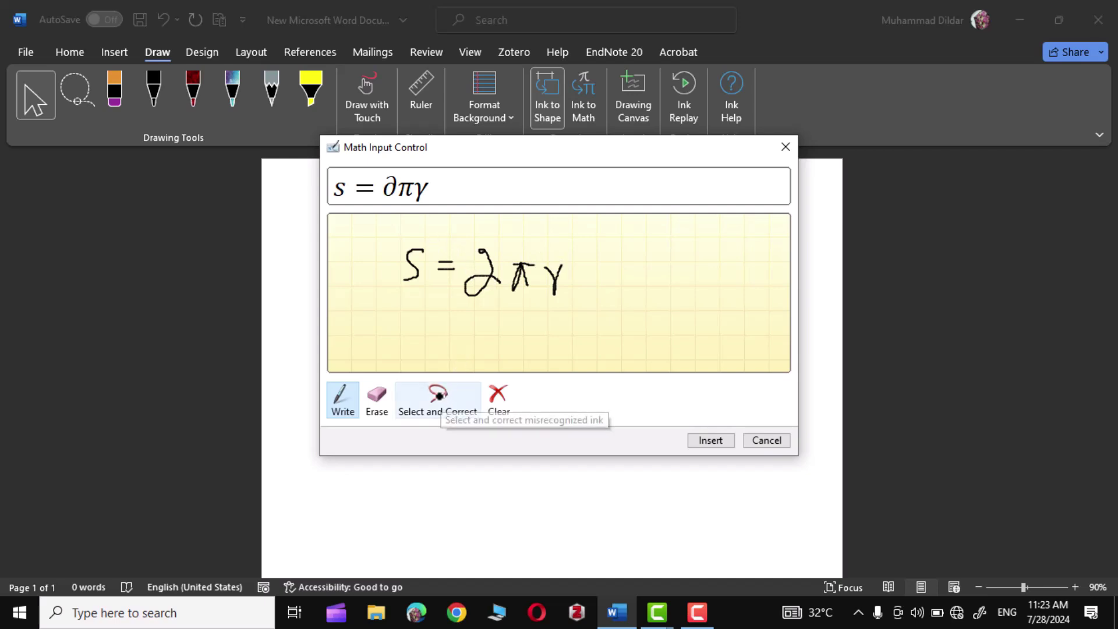
Correct the stroke misread as ∂ to the number 2, leaving the last symbol unchanged
{"action": "left_click", "coordinate": [440, 394]}
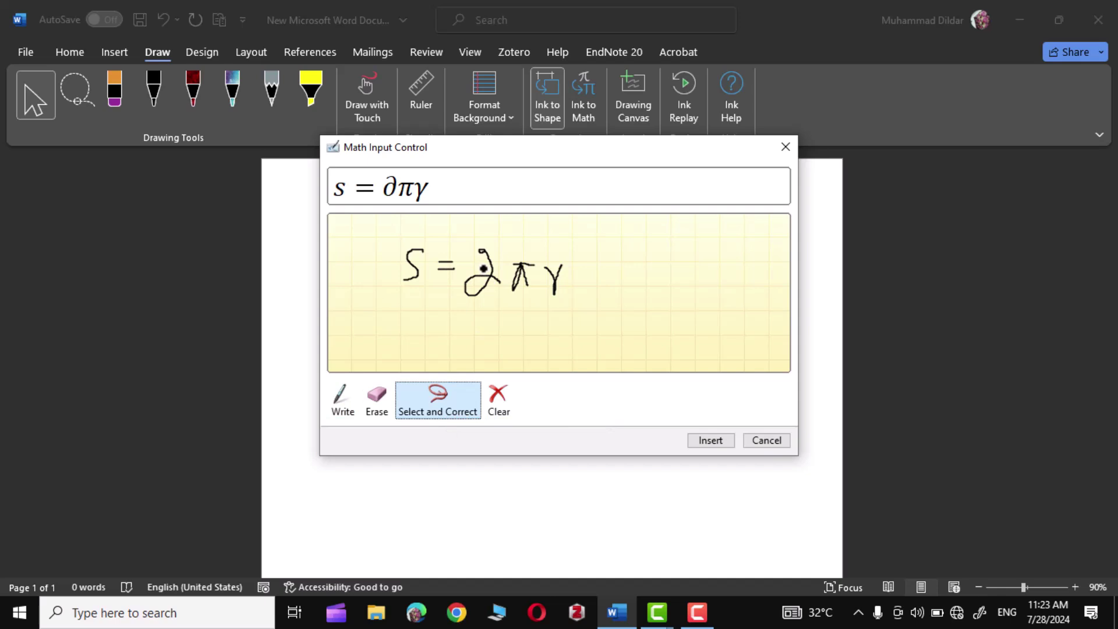
{"action": "left_click", "coordinate": [484, 269]}
{"action": "left_click", "coordinate": [438, 344]}
{"action": "left_click", "coordinate": [554, 276]}
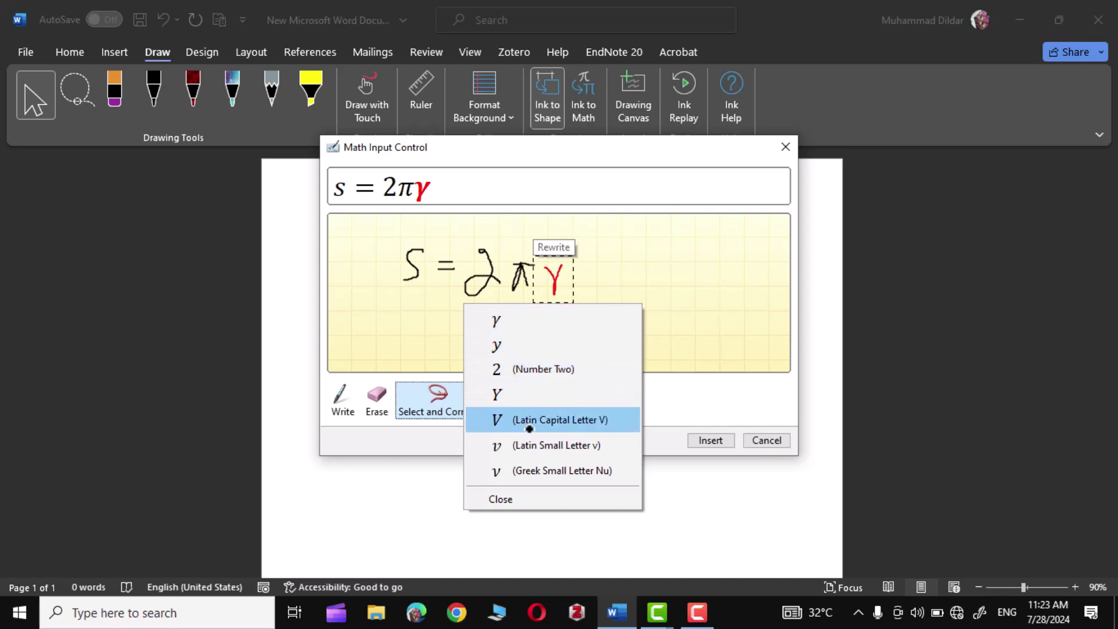
{"action": "left_click", "coordinate": [630, 291]}
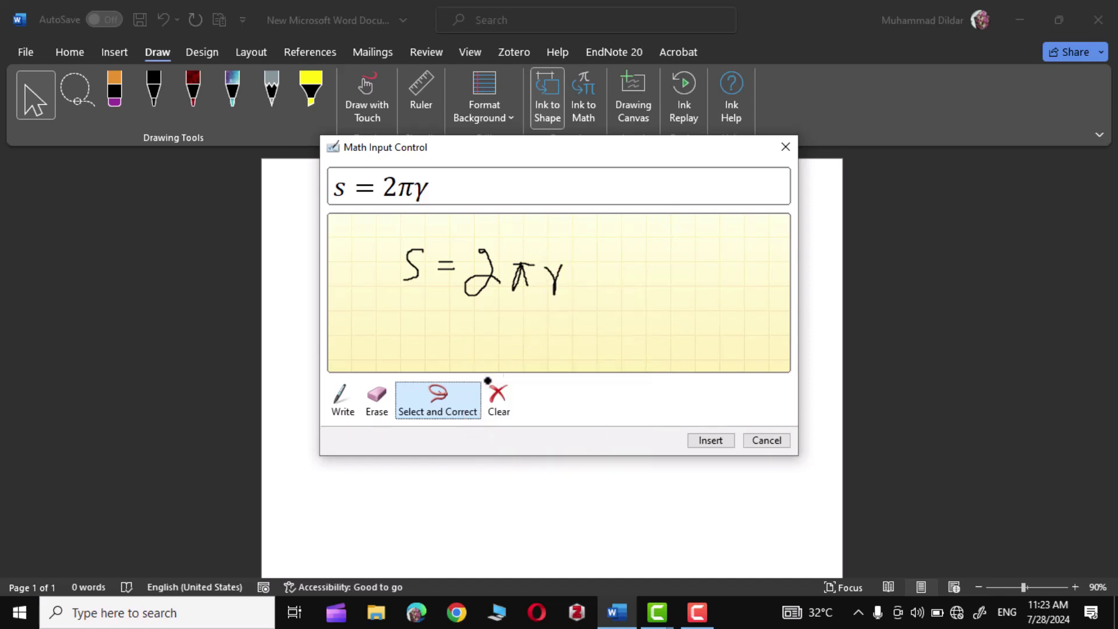
Erase and rewrite the final letter, correct its γ reading to r, and insert the equation
{"action": "left_click", "coordinate": [377, 396]}
{"action": "left_click_drag", "start_coordinate": [551, 277], "coordinate": [555, 280]}
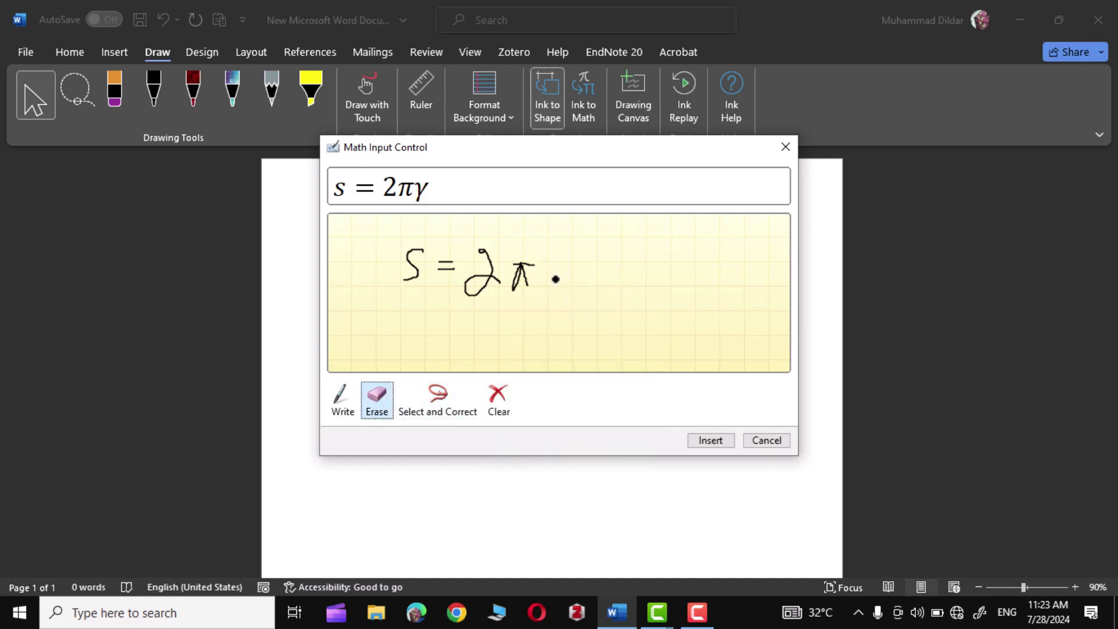
{"action": "left_click", "coordinate": [340, 397]}
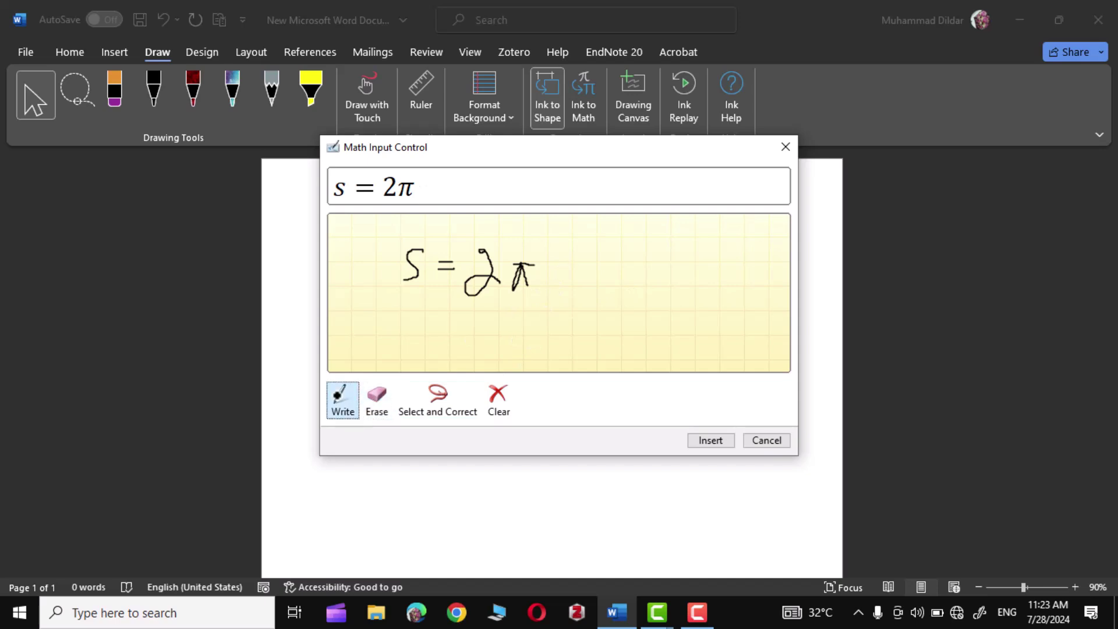
{"action": "mouse_move", "coordinate": [545, 266]}
{"action": "left_mouse_down"}
{"action": "mouse_move", "coordinate": [552, 294]}
{"action": "mouse_move", "coordinate": [566, 257]}
{"action": "left_mouse_up"}
{"action": "left_click", "coordinate": [437, 395]}
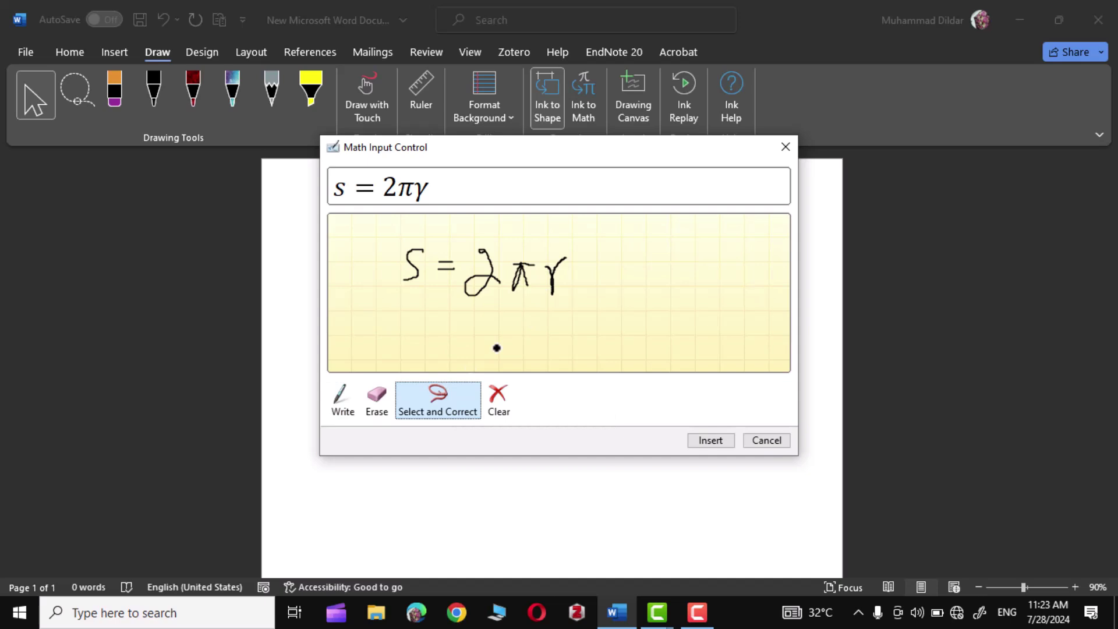
{"action": "left_click", "coordinate": [553, 269]}
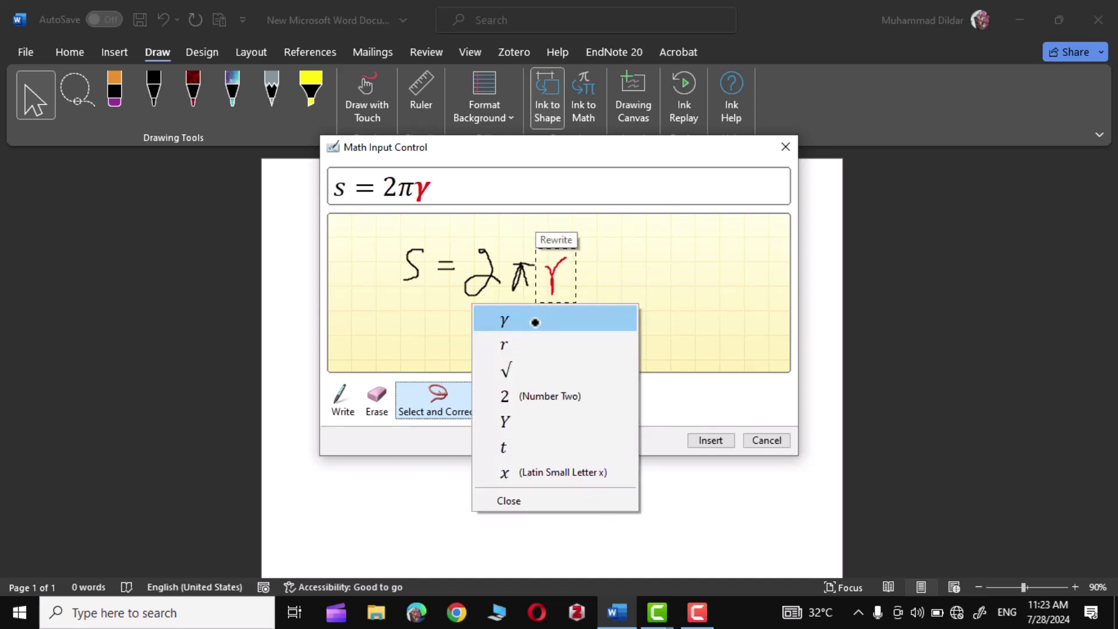
{"action": "left_click", "coordinate": [507, 343]}
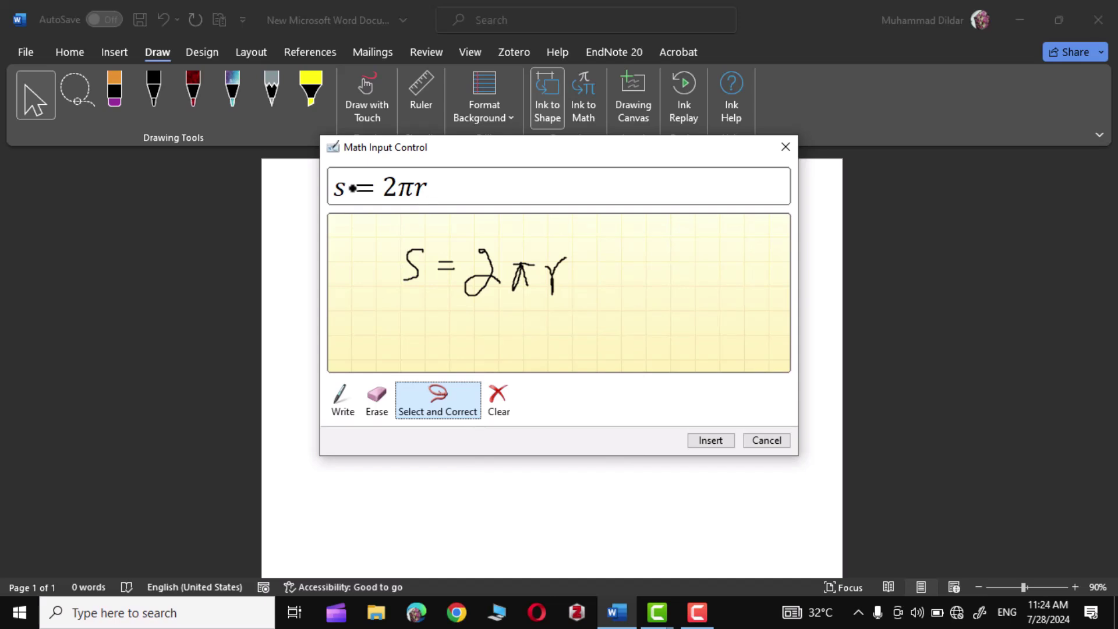
{"action": "left_click", "coordinate": [710, 437]}
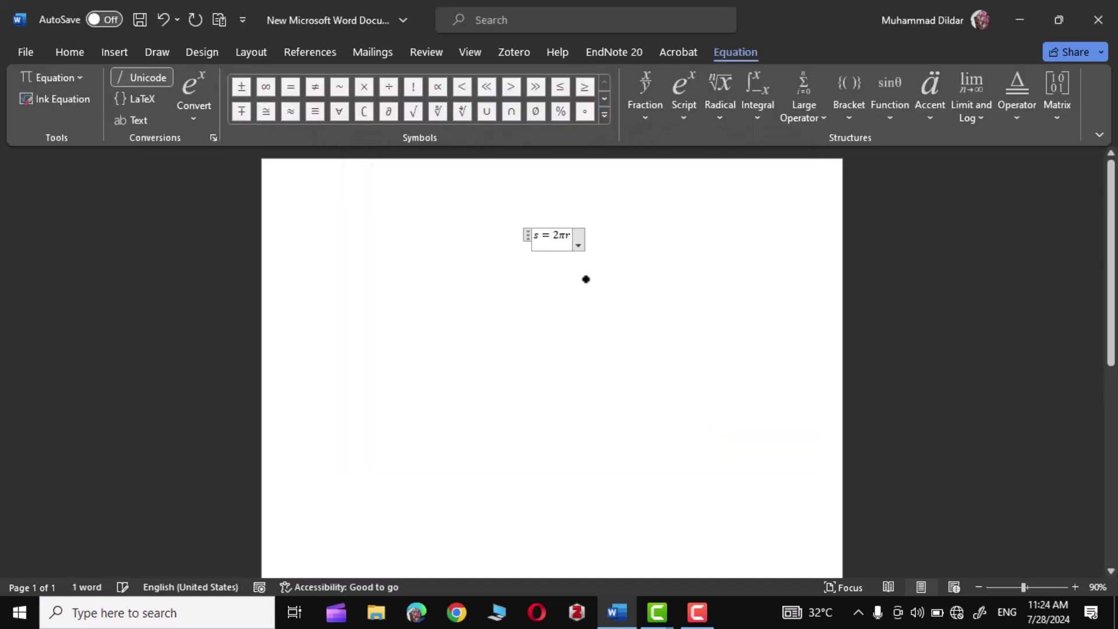
Open the equation's options list and close it without making changes
{"action": "left_click", "coordinate": [577, 241]}
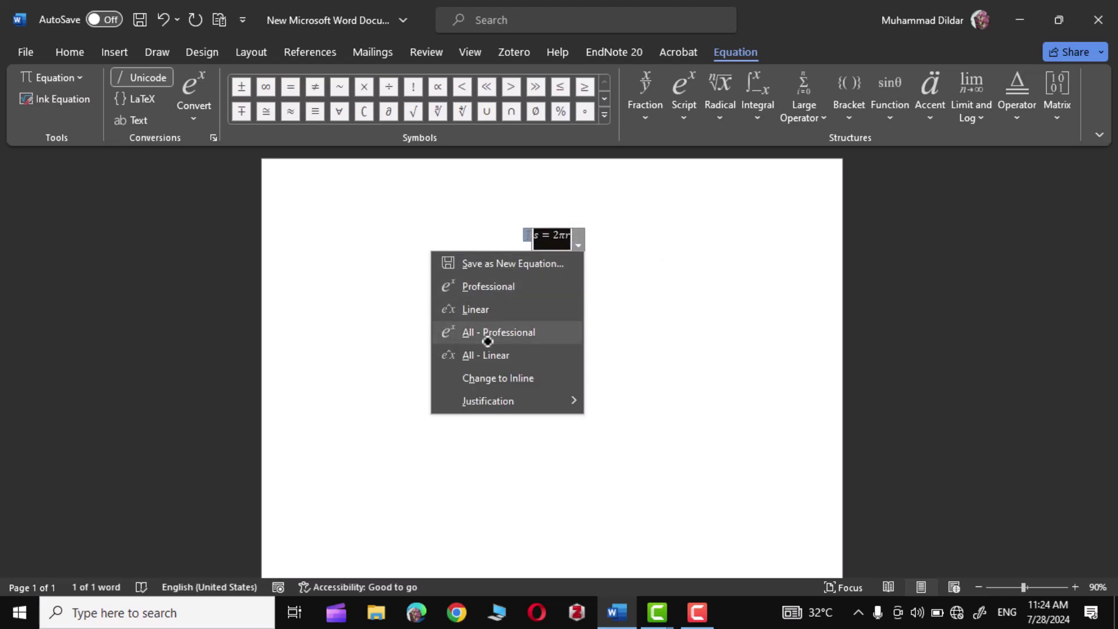
{"action": "mouse_move", "coordinate": [488, 395]}
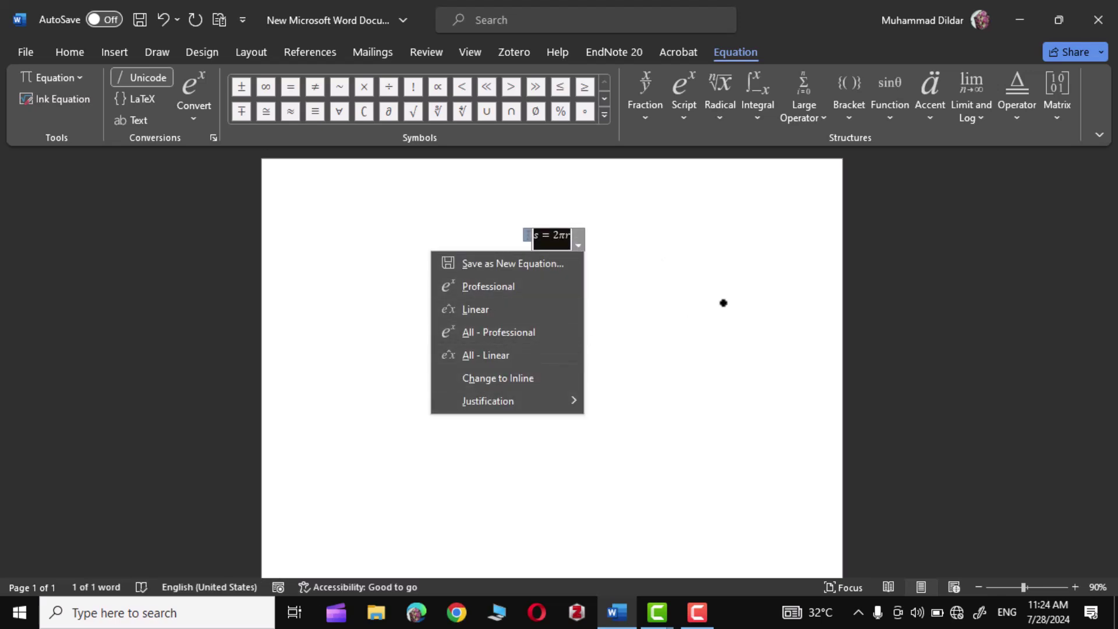
{"action": "left_click", "coordinate": [662, 293]}
{"action": "left_click", "coordinate": [648, 279]}
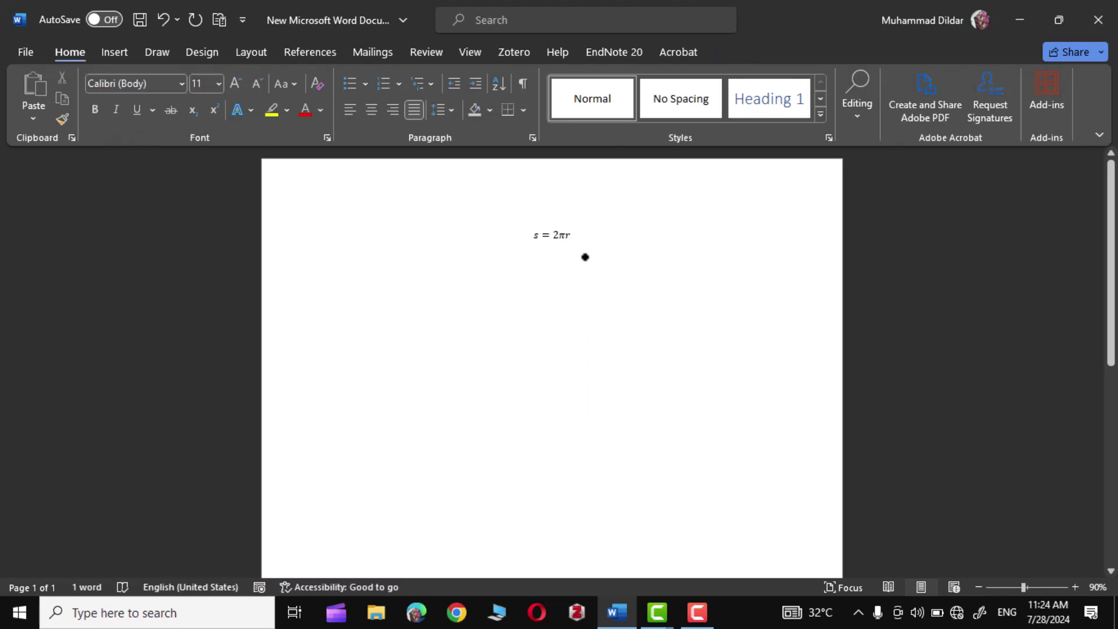
Select s = 2πr and grow its font from 11 to 22 point
{"action": "left_click_drag", "start_coordinate": [573, 235], "coordinate": [502, 230]}
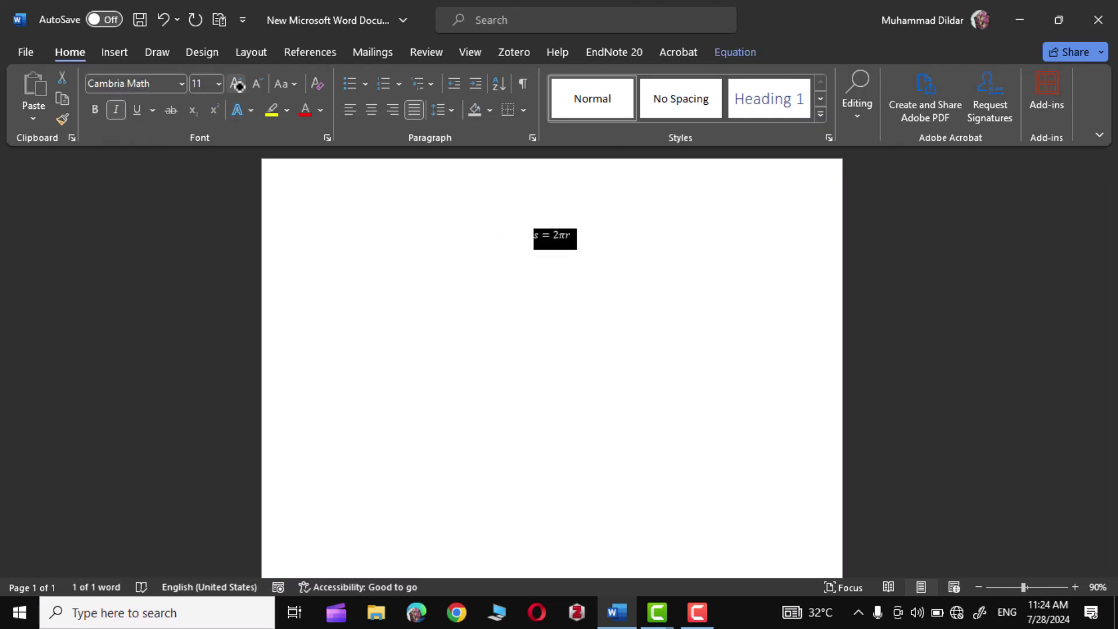
{"action": "left_click", "coordinate": [234, 81]}
{"action": "left_click", "coordinate": [234, 81]}
{"action": "left_click", "coordinate": [234, 81]}
{"action": "left_click", "coordinate": [234, 81]}
{"action": "left_click", "coordinate": [234, 82]}
{"action": "left_click", "coordinate": [234, 82]}
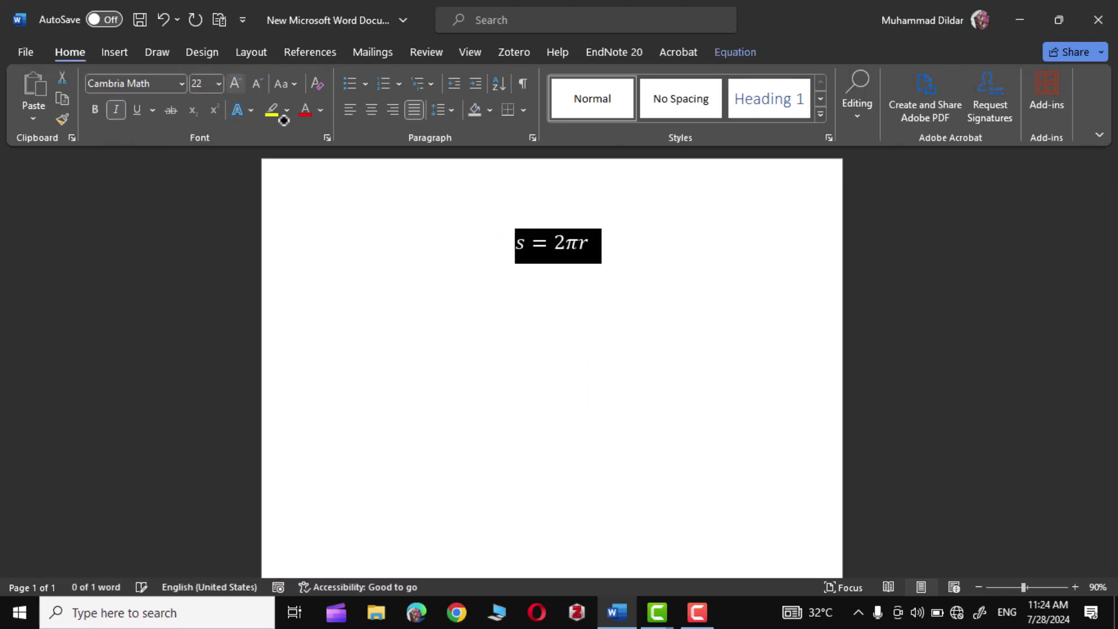
{"action": "left_click", "coordinate": [669, 262]}
{"action": "left_click_drag", "start_coordinate": [670, 262], "coordinate": [497, 242]}
Select and delete the enlarged s = 2πr equation, then go back to the Draw tab
{"action": "left_click", "coordinate": [649, 300]}
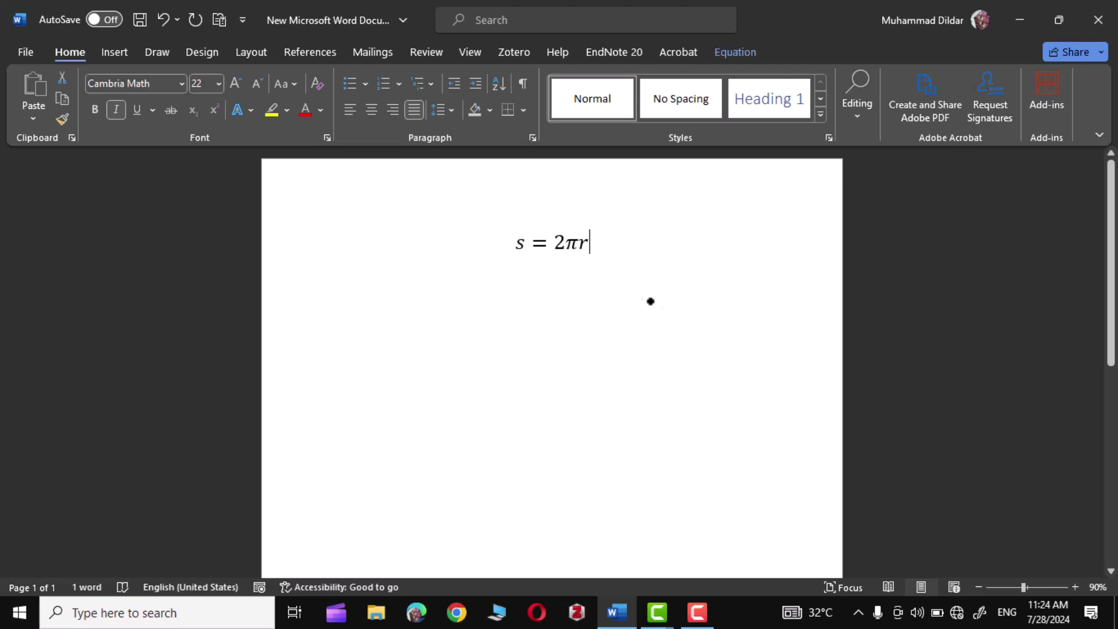
{"action": "left_click", "coordinate": [600, 254]}
{"action": "left_click_drag", "start_coordinate": [591, 244], "coordinate": [480, 247]}
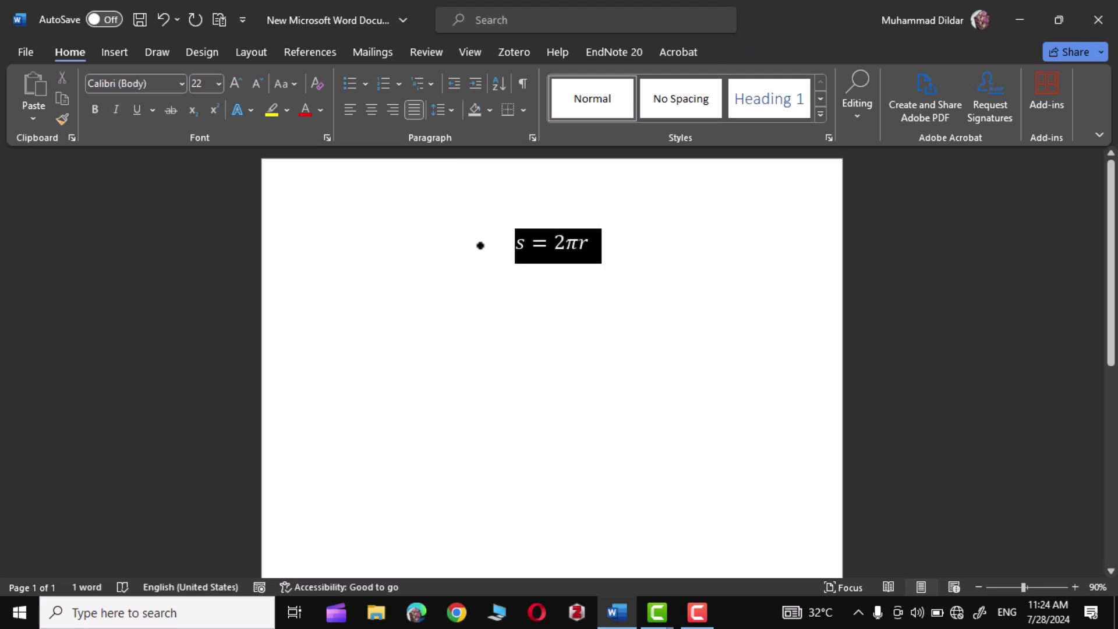
{"action": "key", "text": "Delete"}
{"action": "left_click", "coordinate": [157, 52]}
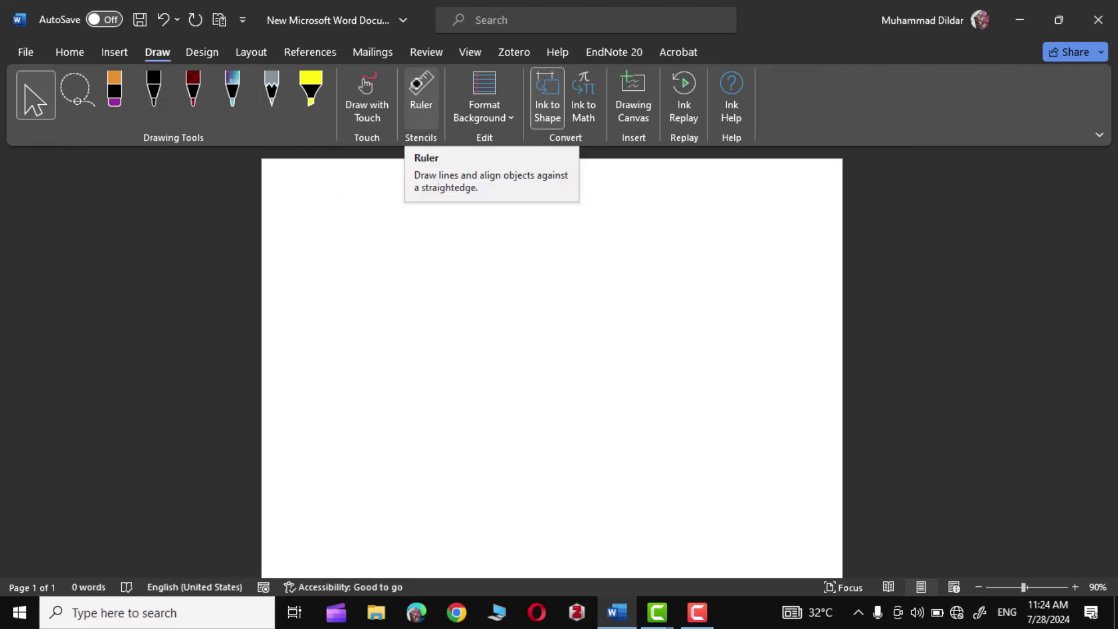
Place the ruler stencil level at 0° across the page and move it higher up
{"action": "left_click", "coordinate": [417, 88]}
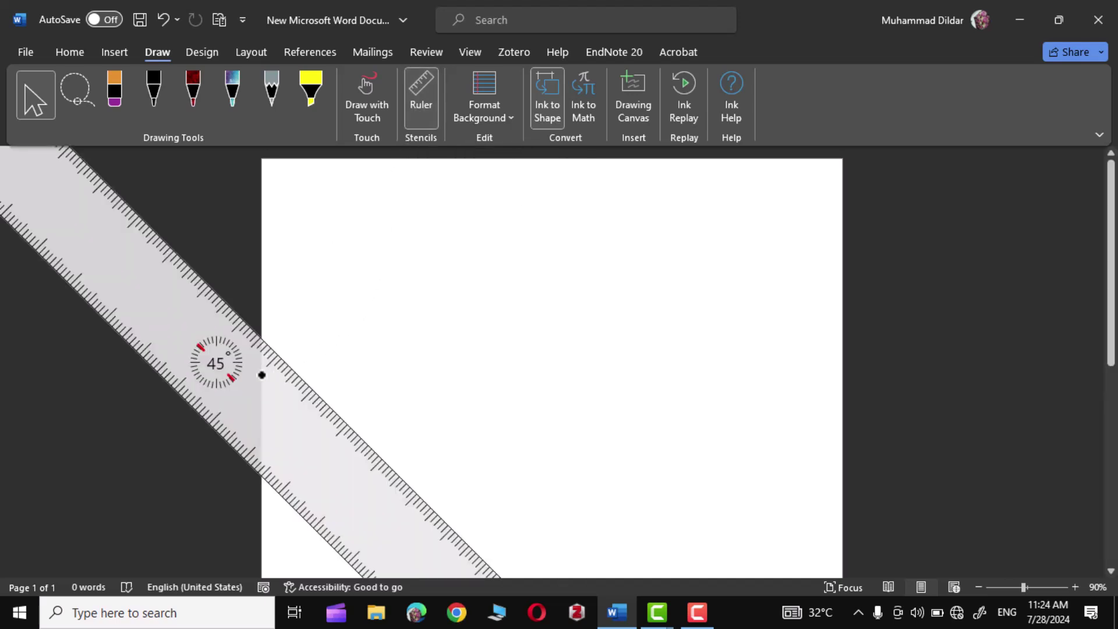
{"action": "left_click_drag", "start_coordinate": [165, 299], "coordinate": [501, 299]}
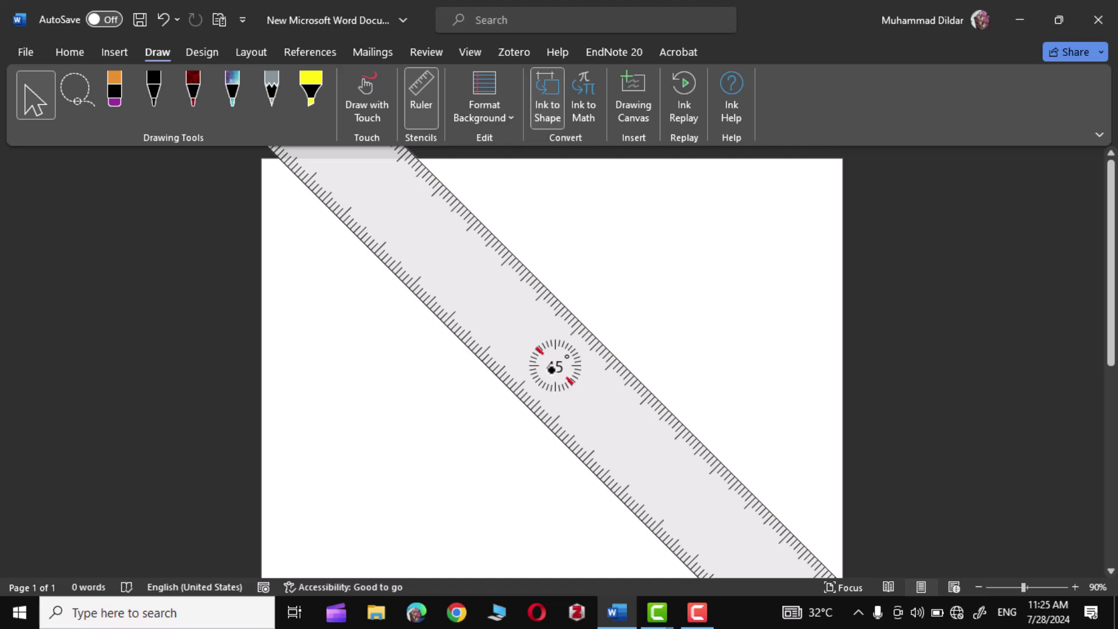
{"action": "scroll", "coordinate": [551, 368], "scroll_direction": "up", "scroll_amount": 15}
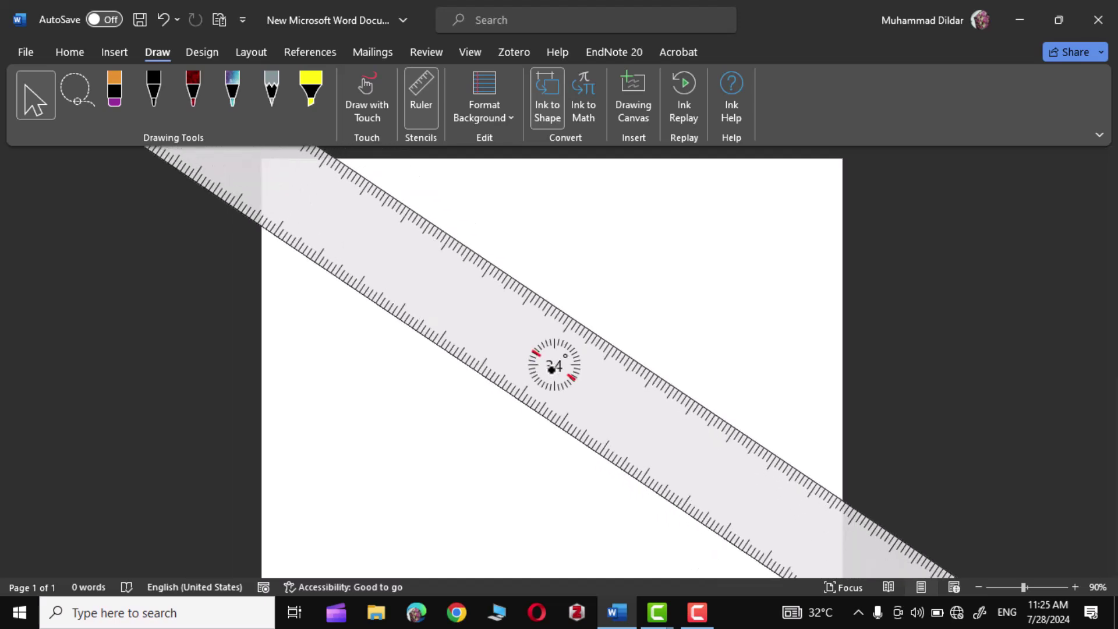
{"action": "scroll", "coordinate": [551, 368], "scroll_direction": "up", "scroll_amount": 20}
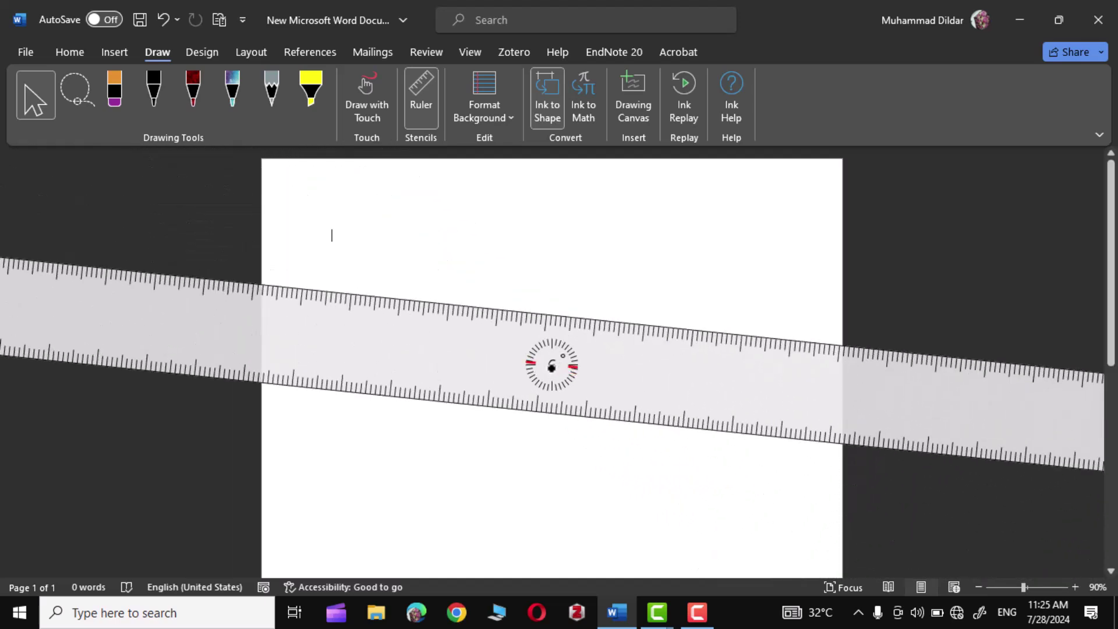
{"action": "scroll", "coordinate": [551, 367], "scroll_direction": "down", "scroll_amount": 6}
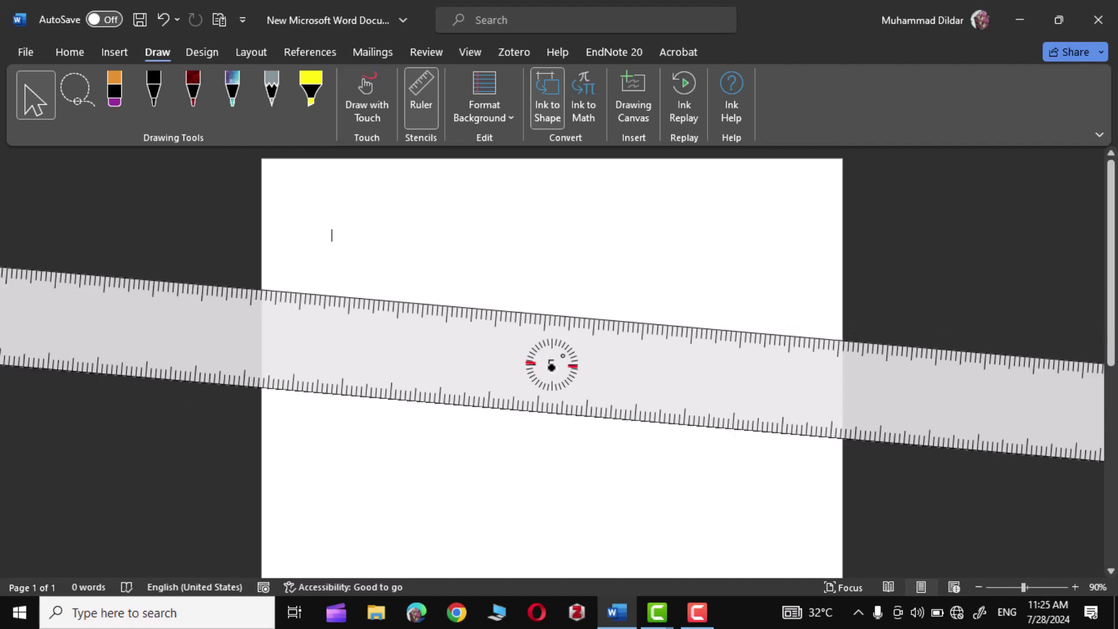
{"action": "scroll", "coordinate": [551, 367], "scroll_direction": "up", "scroll_amount": 12}
{"action": "scroll", "coordinate": [550, 367], "scroll_direction": "up", "scroll_amount": 2}
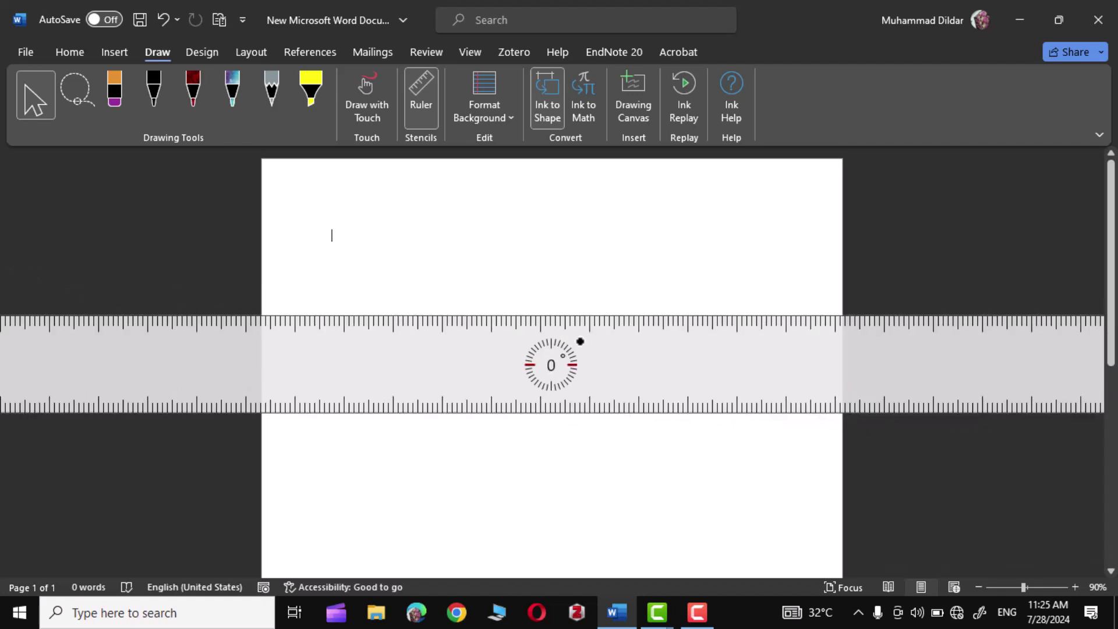
{"action": "left_click_drag", "start_coordinate": [581, 342], "coordinate": [577, 252]}
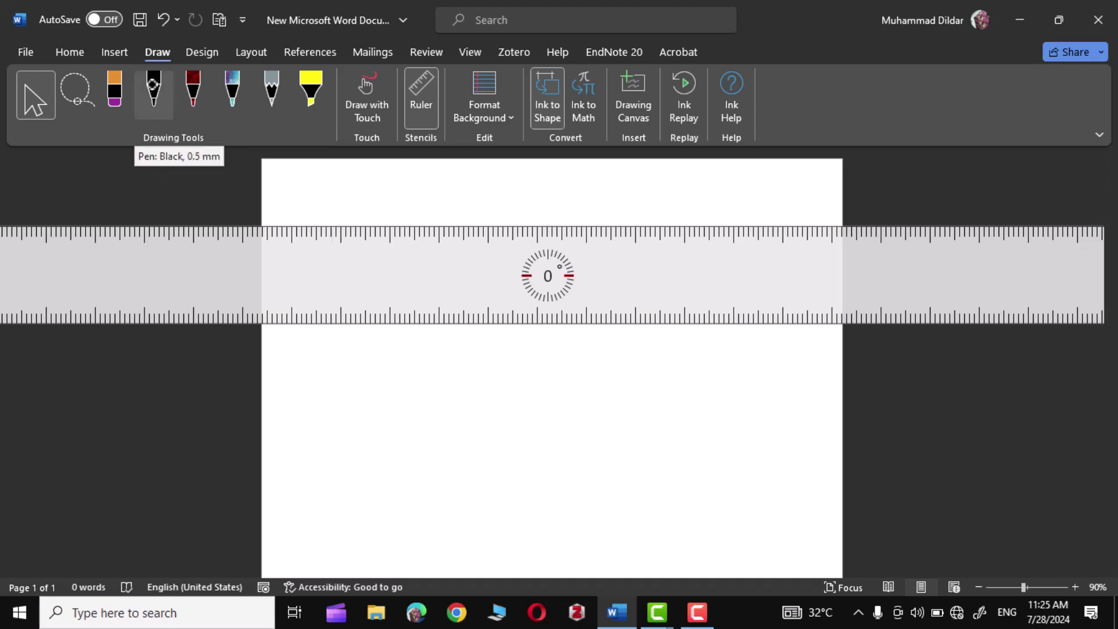
Draw two straight horizontal black ink lines along the ruler, then move the ruler down
{"action": "left_click", "coordinate": [153, 89]}
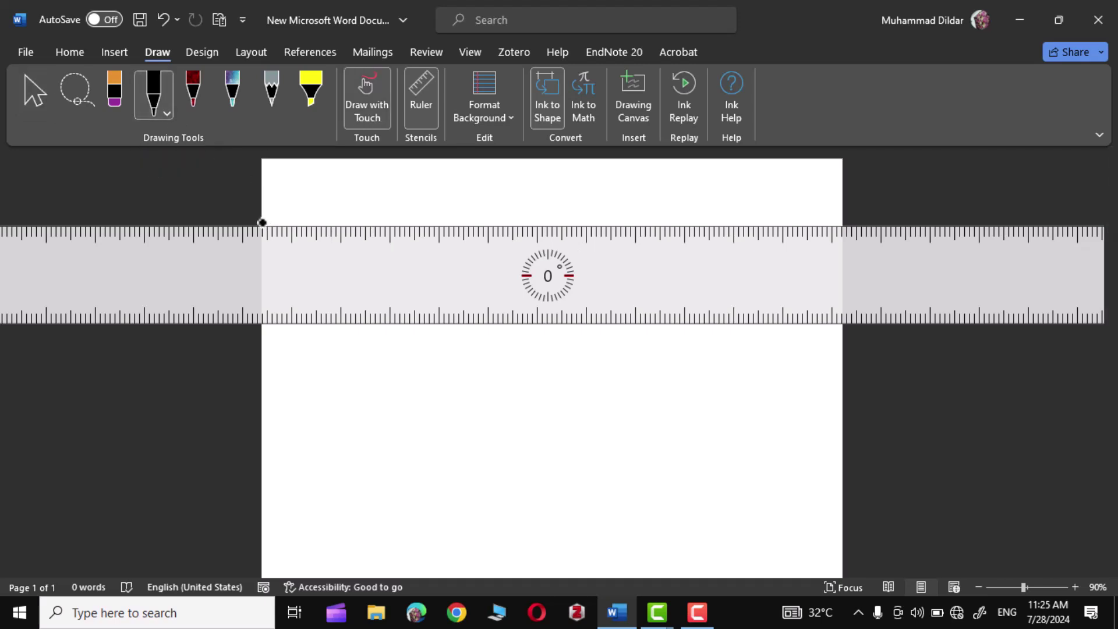
{"action": "left_click_drag", "start_coordinate": [260, 222], "coordinate": [851, 280]}
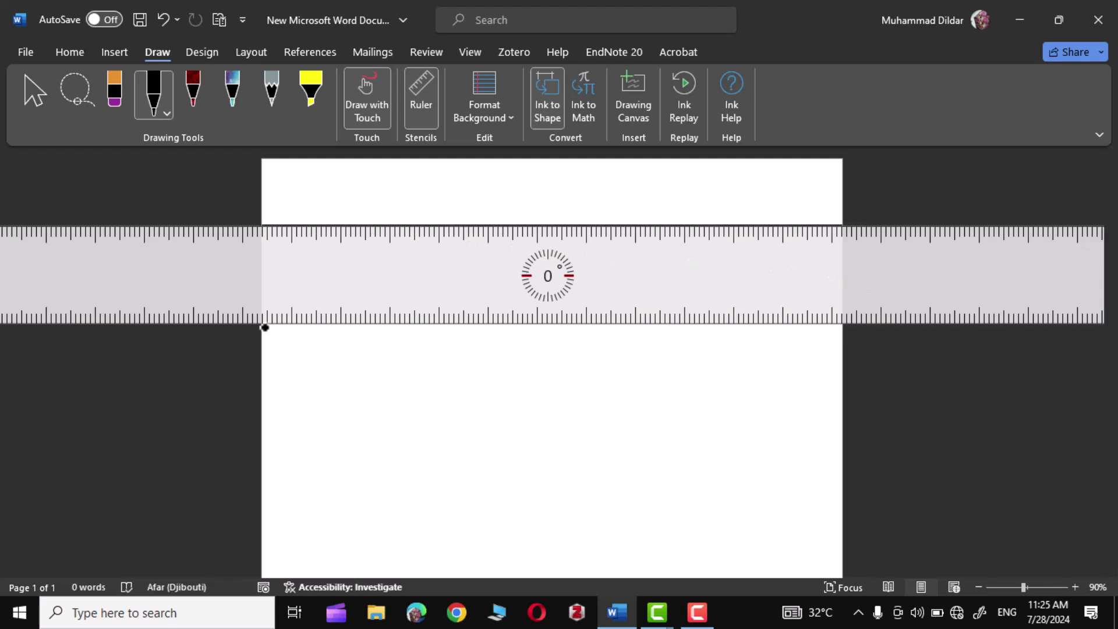
{"action": "left_click_drag", "start_coordinate": [256, 326], "coordinate": [893, 352]}
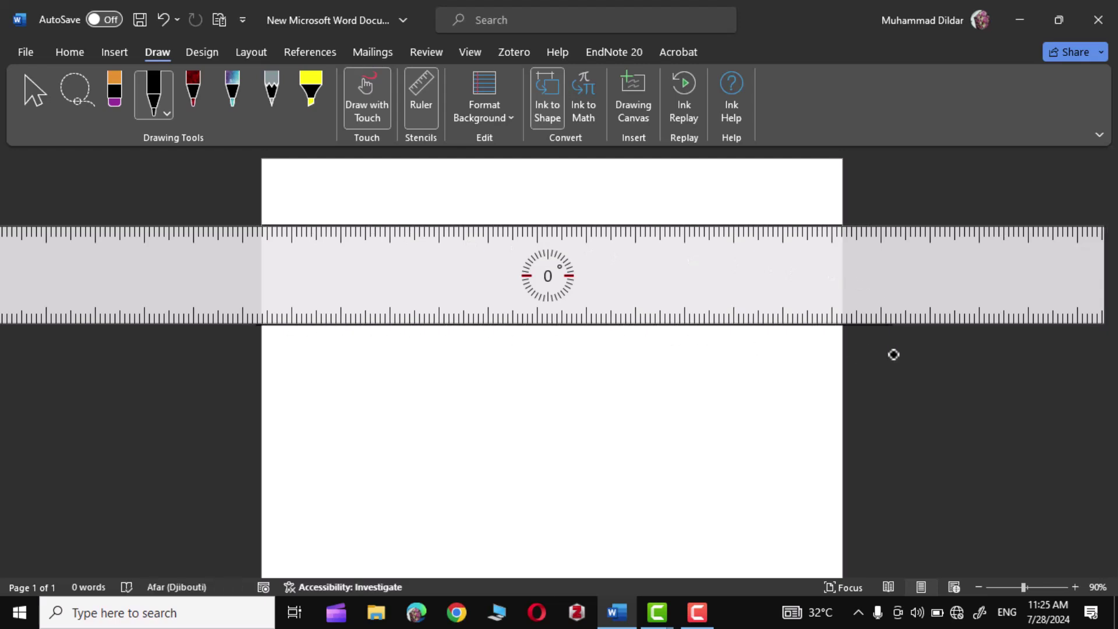
{"action": "left_click_drag", "start_coordinate": [599, 247], "coordinate": [609, 462]}
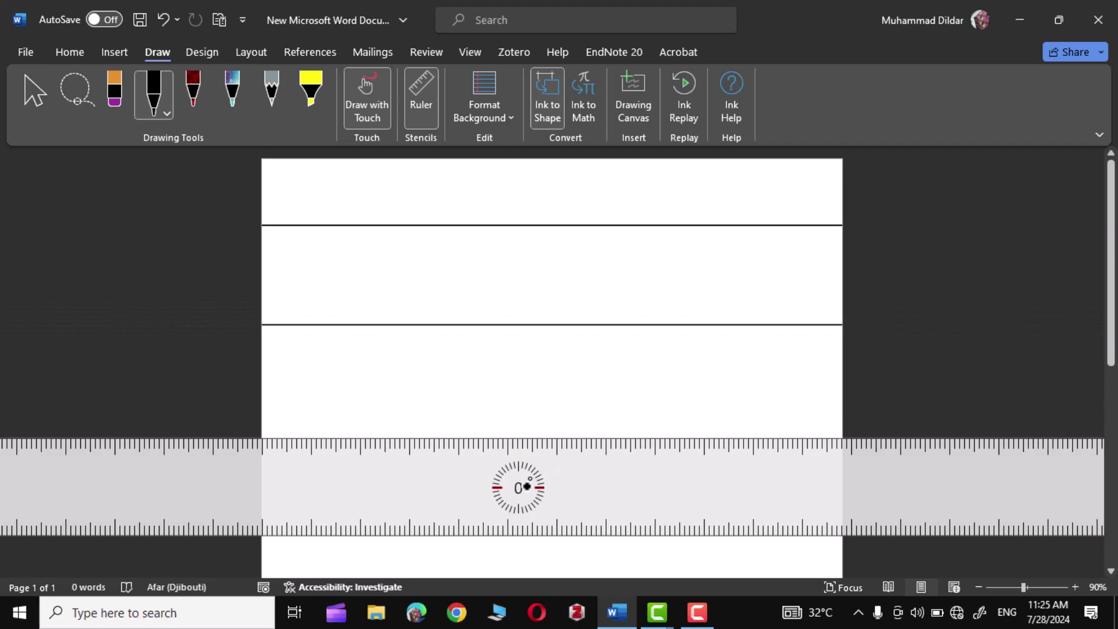
{"action": "scroll", "coordinate": [527, 486], "scroll_direction": "down", "scroll_amount": 20}
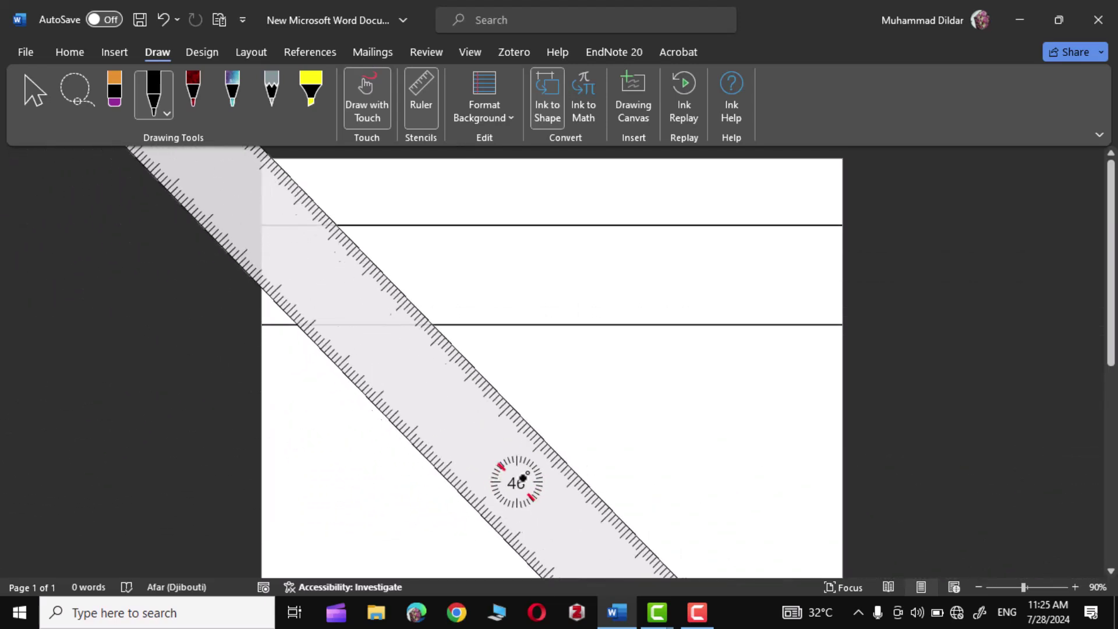
{"action": "scroll", "coordinate": [523, 479], "scroll_direction": "down", "scroll_amount": 20}
Turn the ruler to 90°, draw a vertical line along it, then hide the ruler and return to Select
{"action": "left_click_drag", "start_coordinate": [524, 314], "coordinate": [400, 337]}
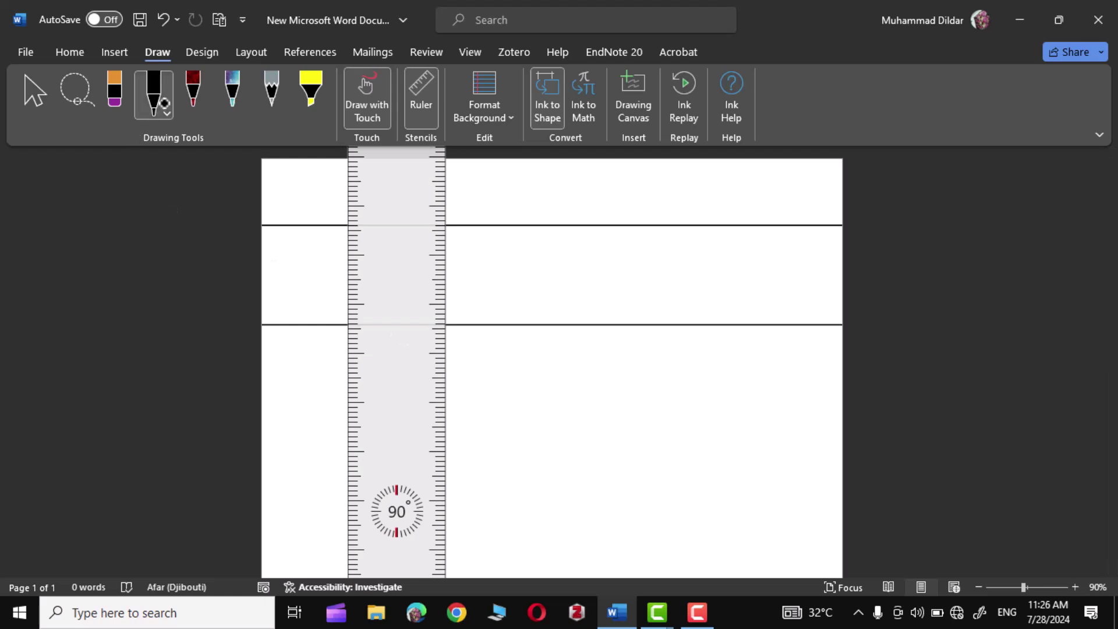
{"action": "left_click", "coordinate": [154, 90]}
{"action": "left_click", "coordinate": [347, 180]}
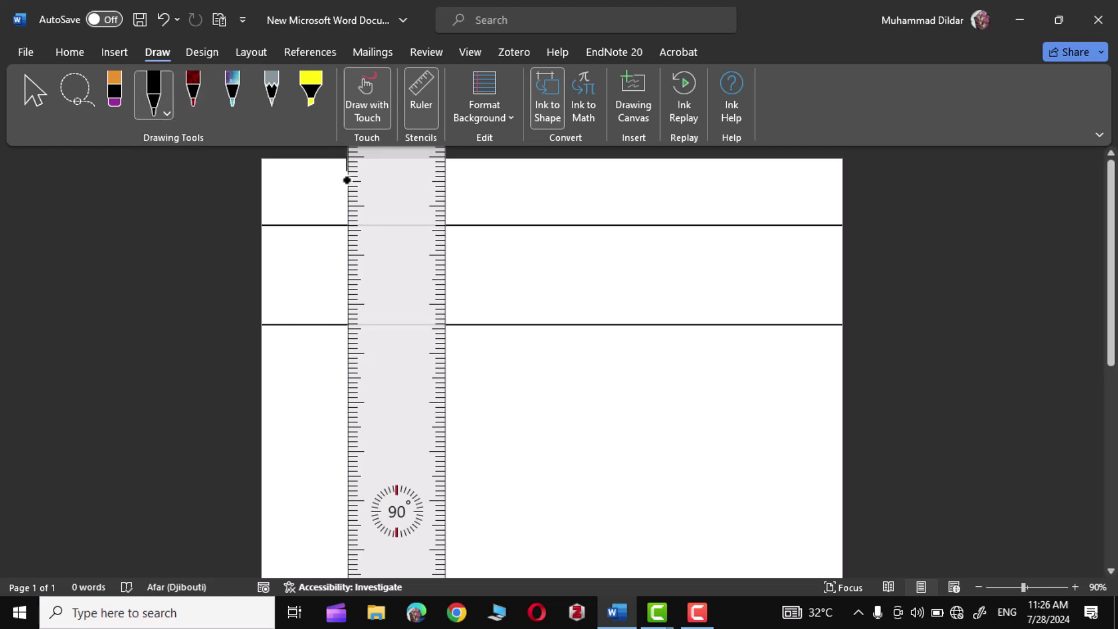
{"action": "left_click_drag", "start_coordinate": [347, 180], "coordinate": [347, 584]}
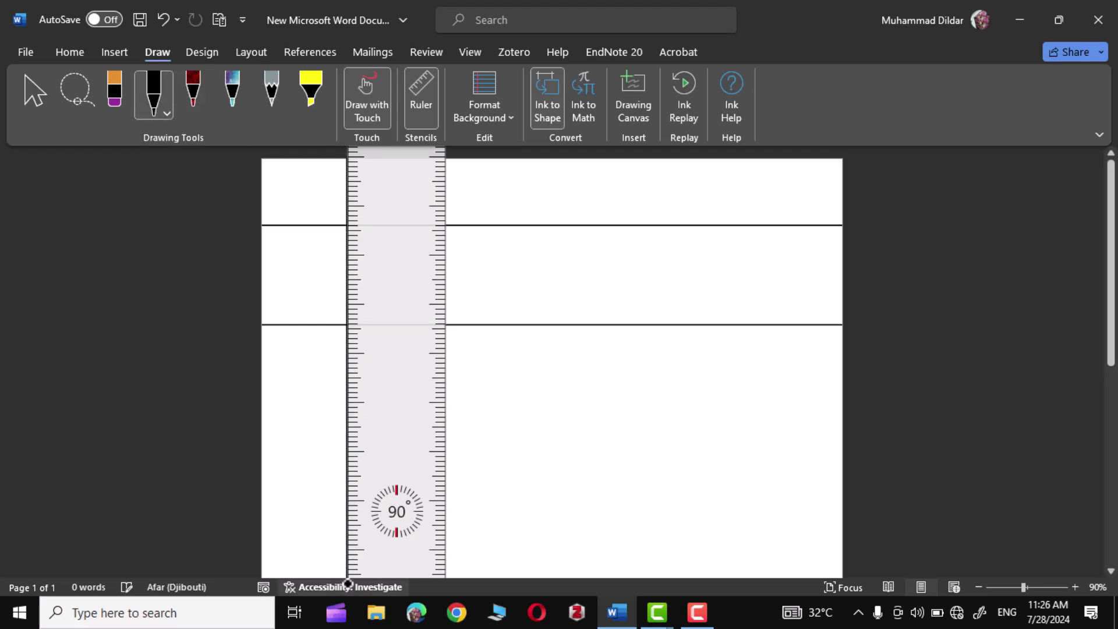
{"action": "left_click_drag", "start_coordinate": [387, 315], "coordinate": [614, 367]}
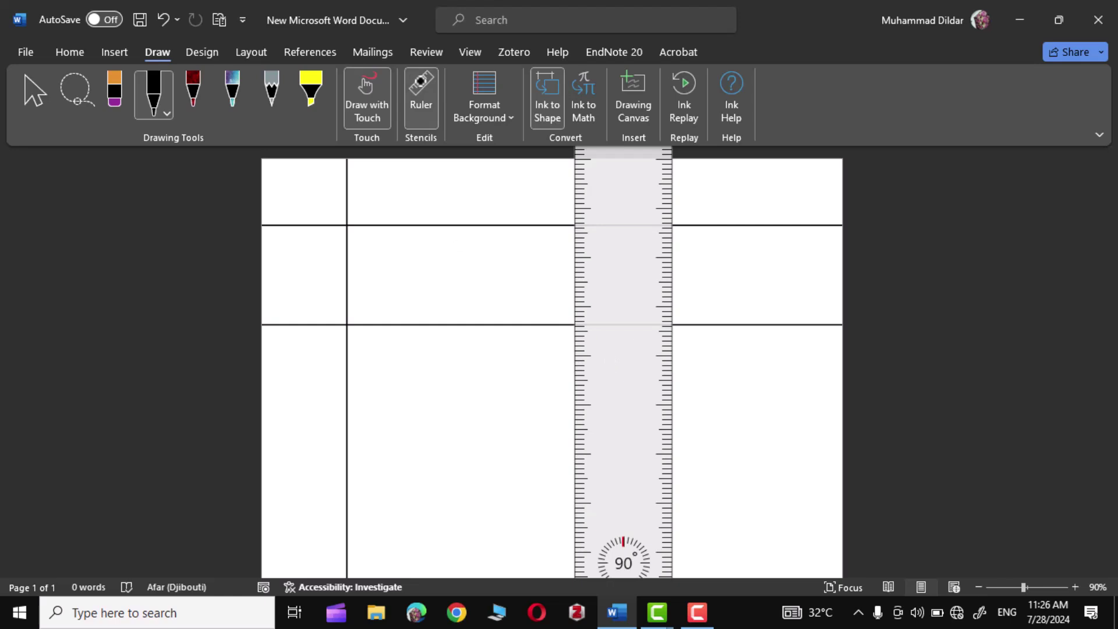
{"action": "left_click", "coordinate": [421, 93]}
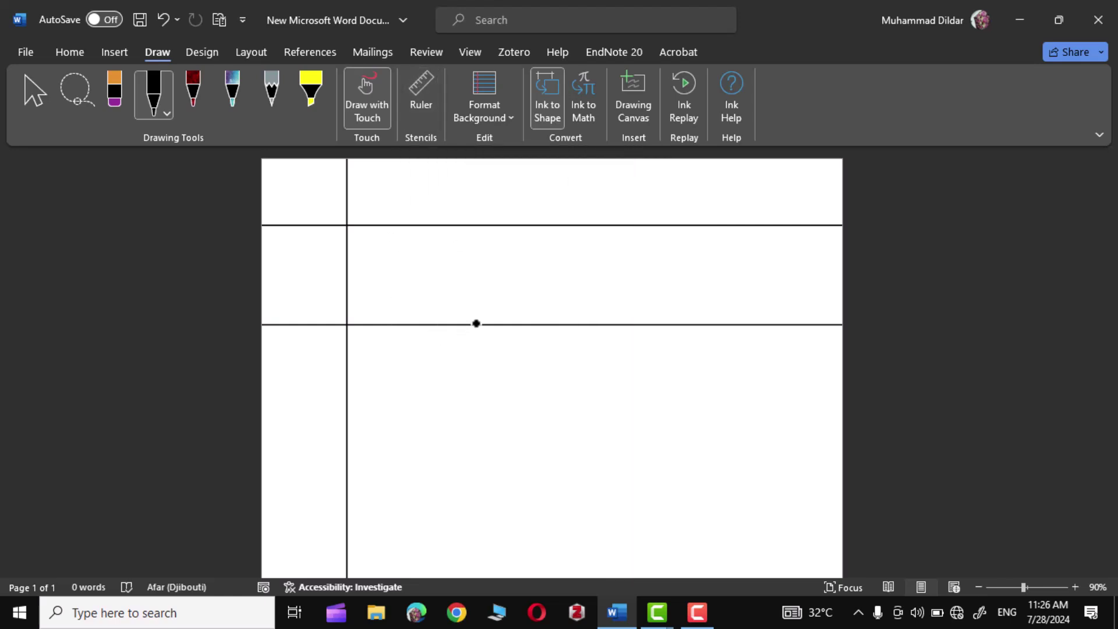
{"action": "left_click", "coordinate": [32, 92]}
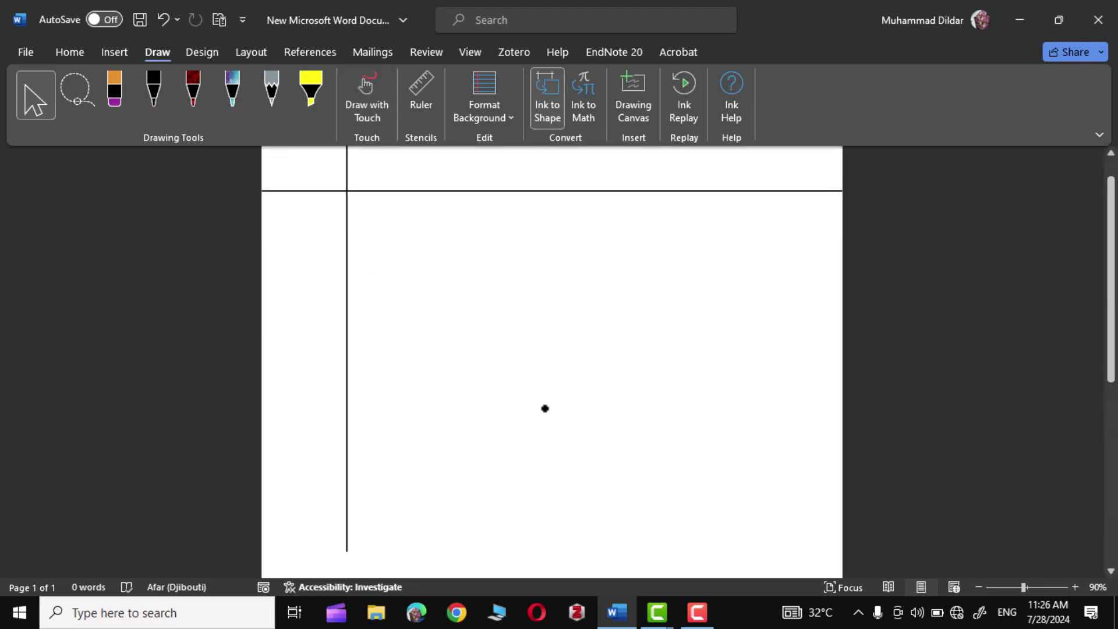
Undo with Ctrl+Z to remove the ruler-drawn ink lines
{"action": "key", "text": "ctrl+z"}
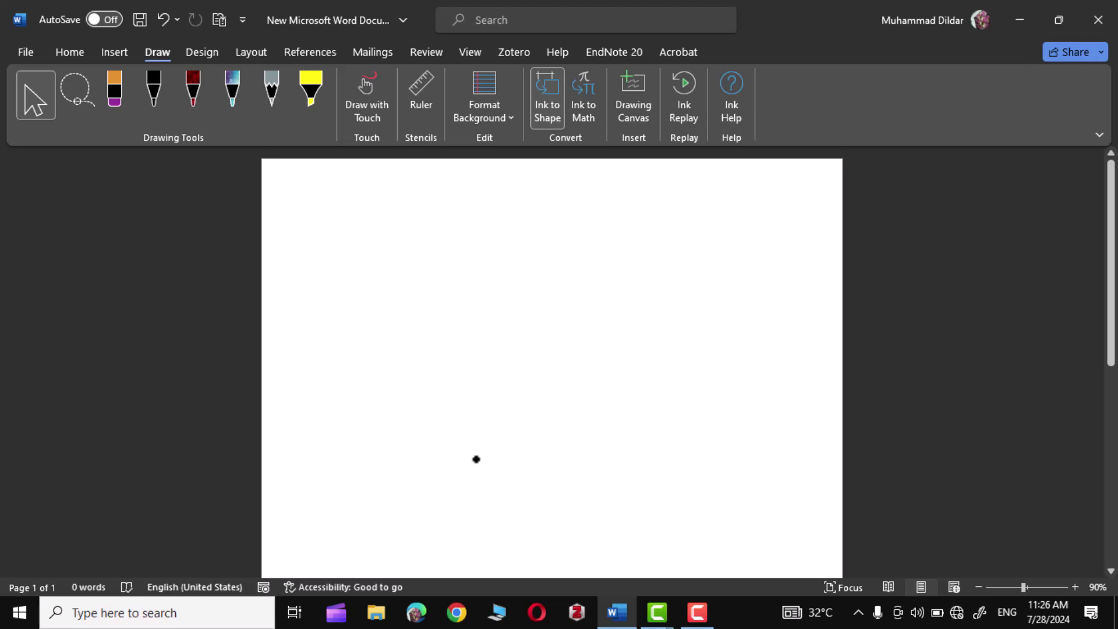
Apply College Ruled, then Wide Ruled, then a small Grid Lines page background
{"action": "left_click", "coordinate": [512, 111]}
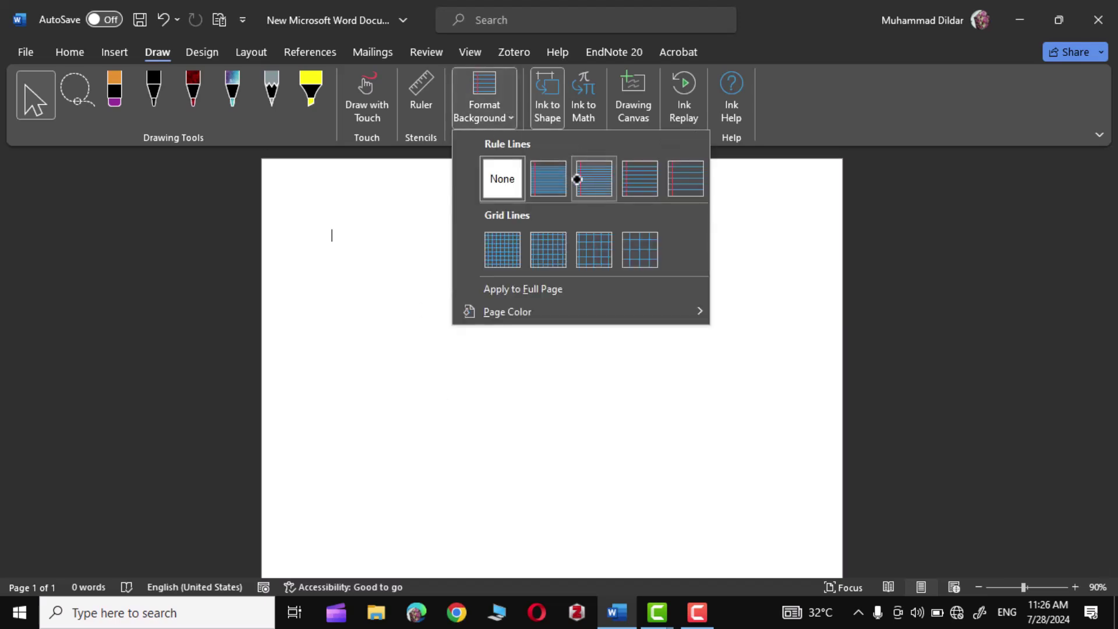
{"action": "left_click", "coordinate": [582, 179]}
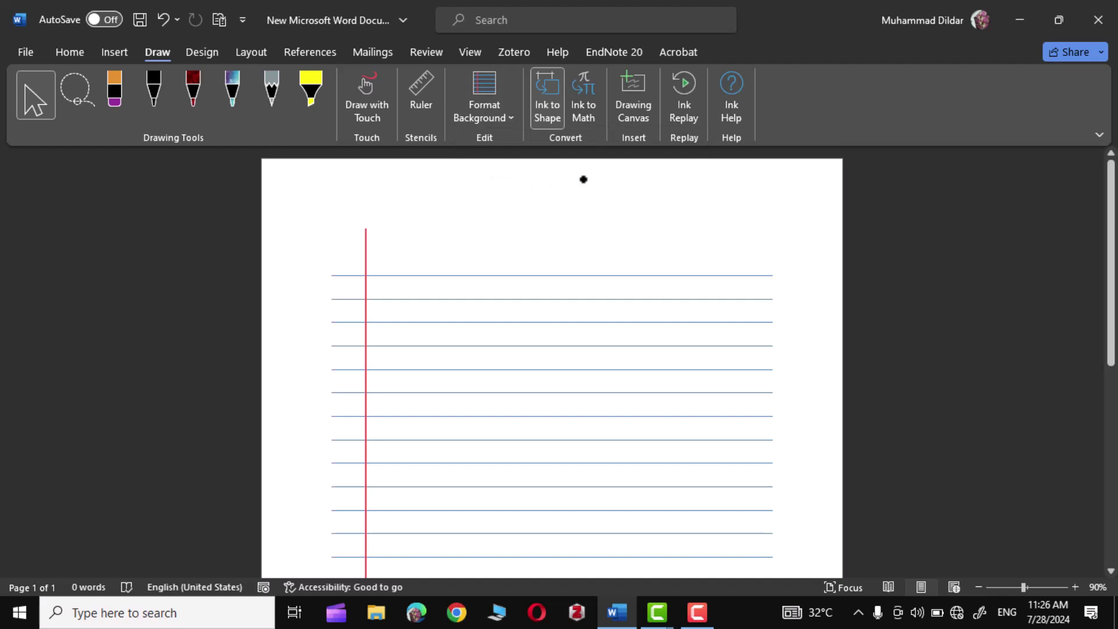
{"action": "left_click", "coordinate": [507, 112]}
{"action": "left_click", "coordinate": [677, 179]}
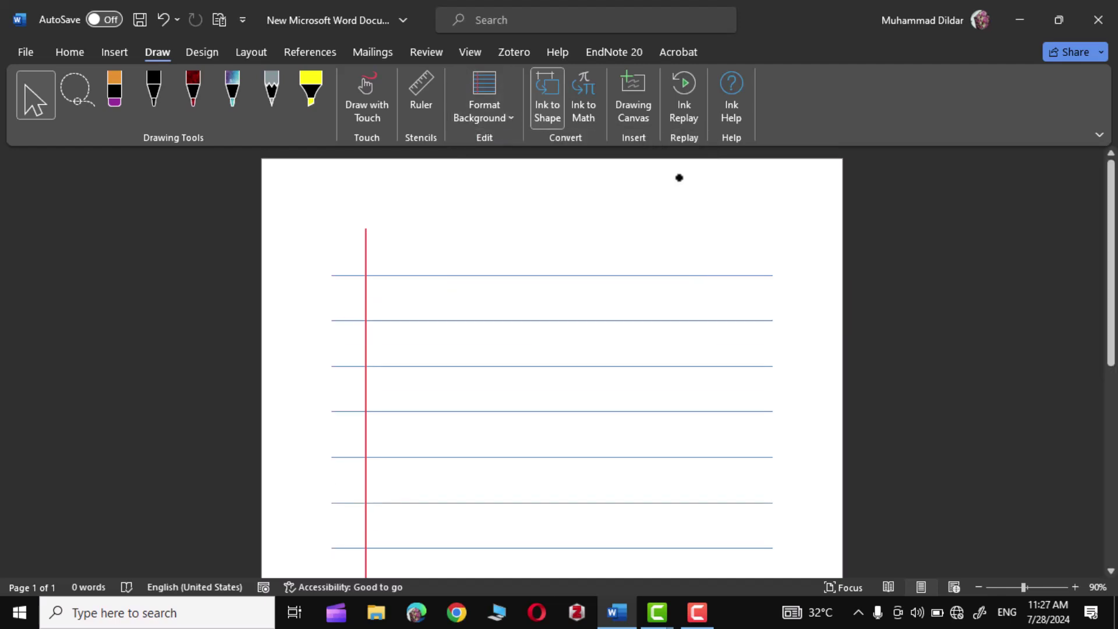
{"action": "left_click", "coordinate": [510, 112]}
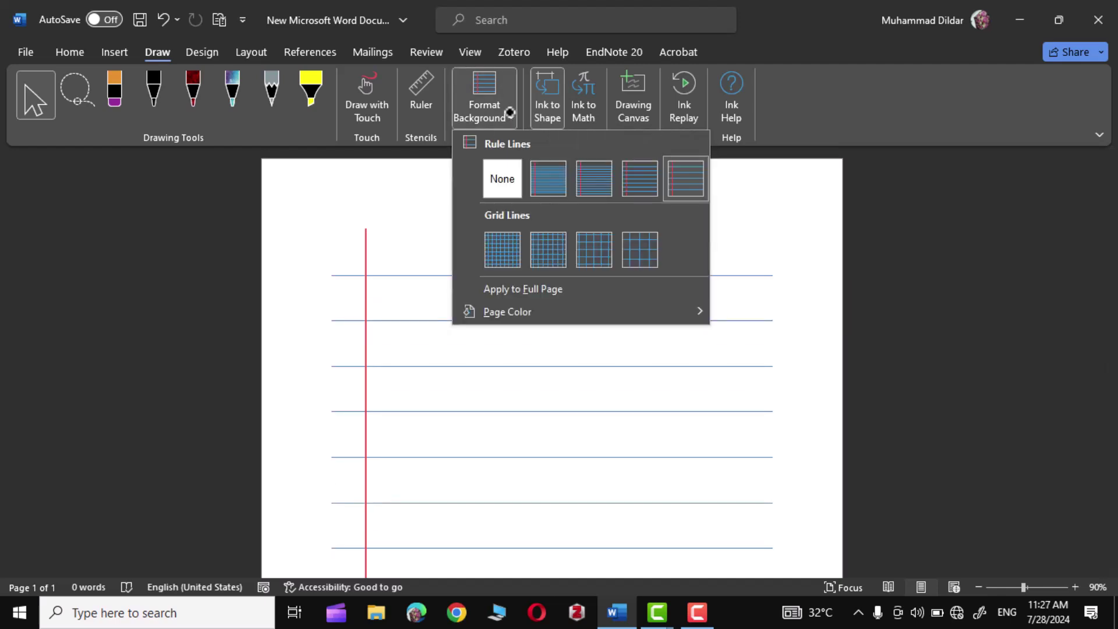
{"action": "left_click", "coordinate": [501, 242]}
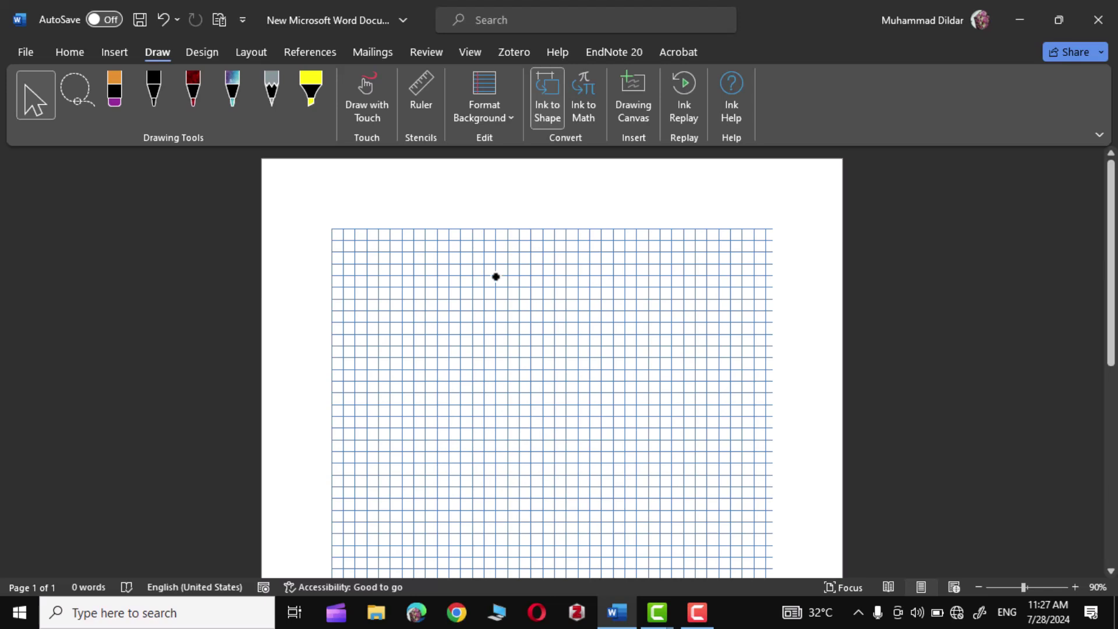
Set the page background to None, restoring a plain white page
{"action": "left_click", "coordinate": [75, 93]}
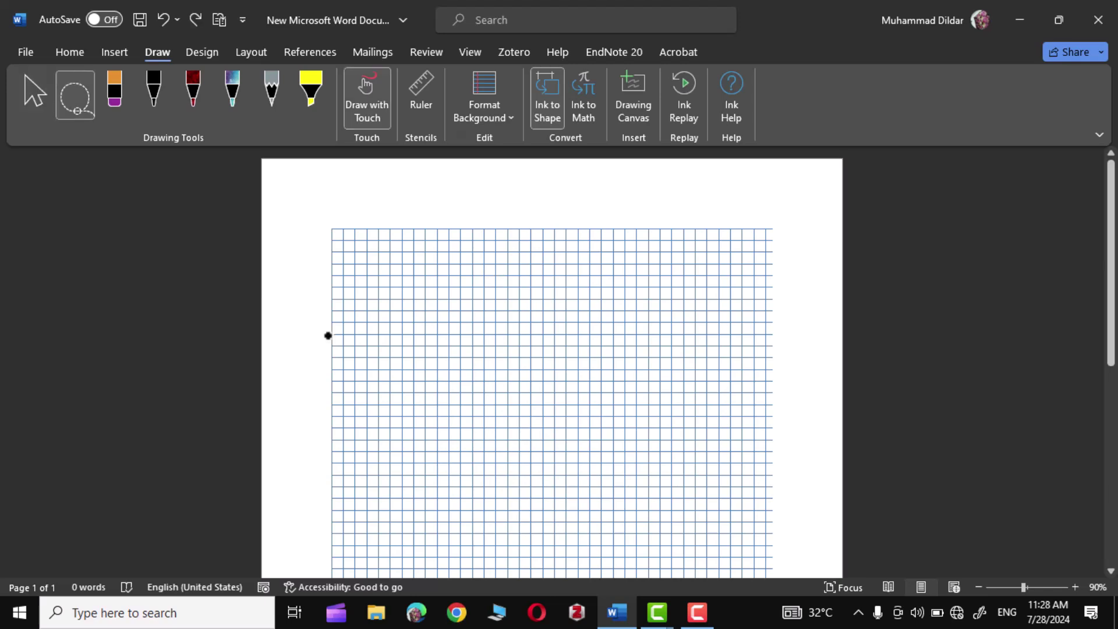
{"action": "left_click", "coordinate": [511, 113]}
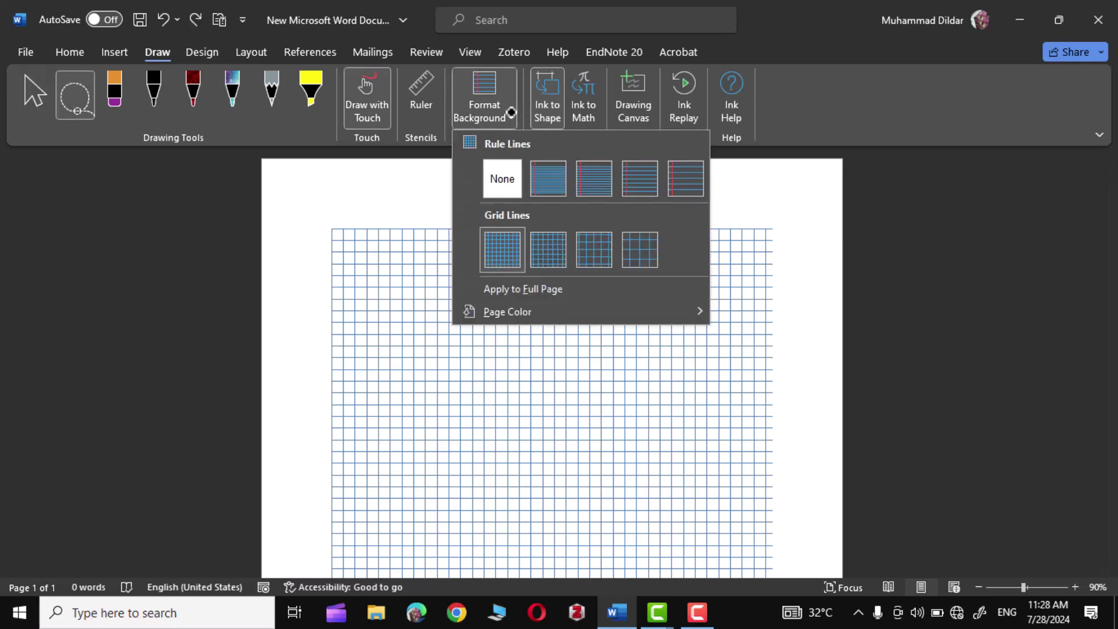
{"action": "left_click", "coordinate": [502, 176]}
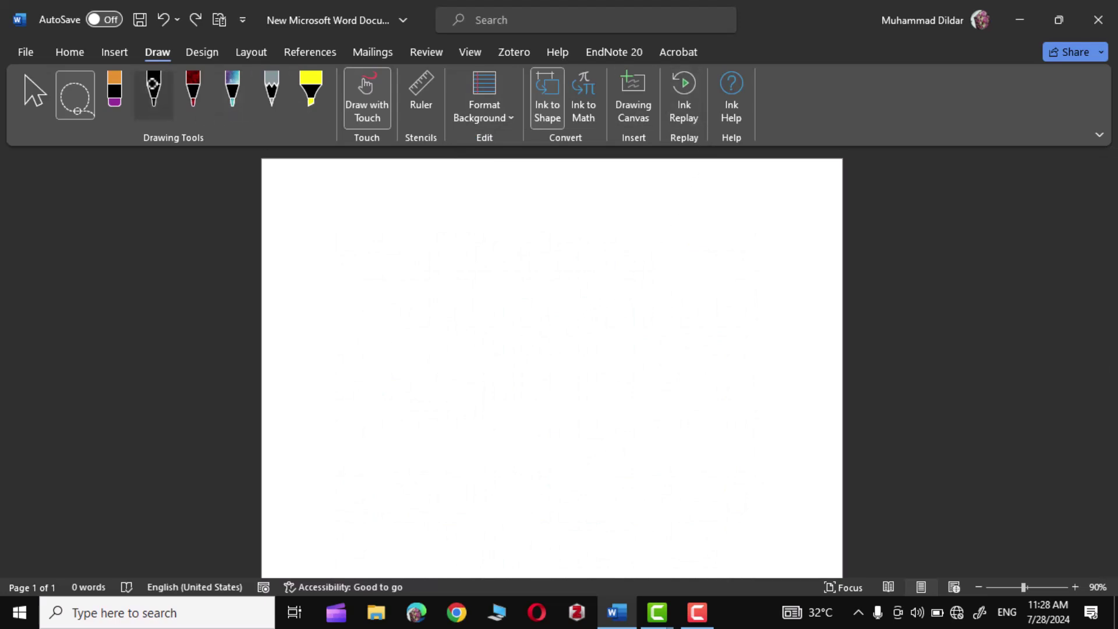
{"action": "left_click", "coordinate": [153, 85]}
Draw a freehand signature scribble, stop its ink replay, and enclose it in a drawing canvas
{"action": "mouse_move", "coordinate": [325, 389]}
{"action": "left_mouse_down"}
{"action": "mouse_move", "coordinate": [347, 412]}
{"action": "mouse_move", "coordinate": [501, 262]}
{"action": "mouse_move", "coordinate": [491, 352]}
{"action": "mouse_move", "coordinate": [451, 344]}
{"action": "mouse_move", "coordinate": [530, 336]}
{"action": "left_mouse_up"}
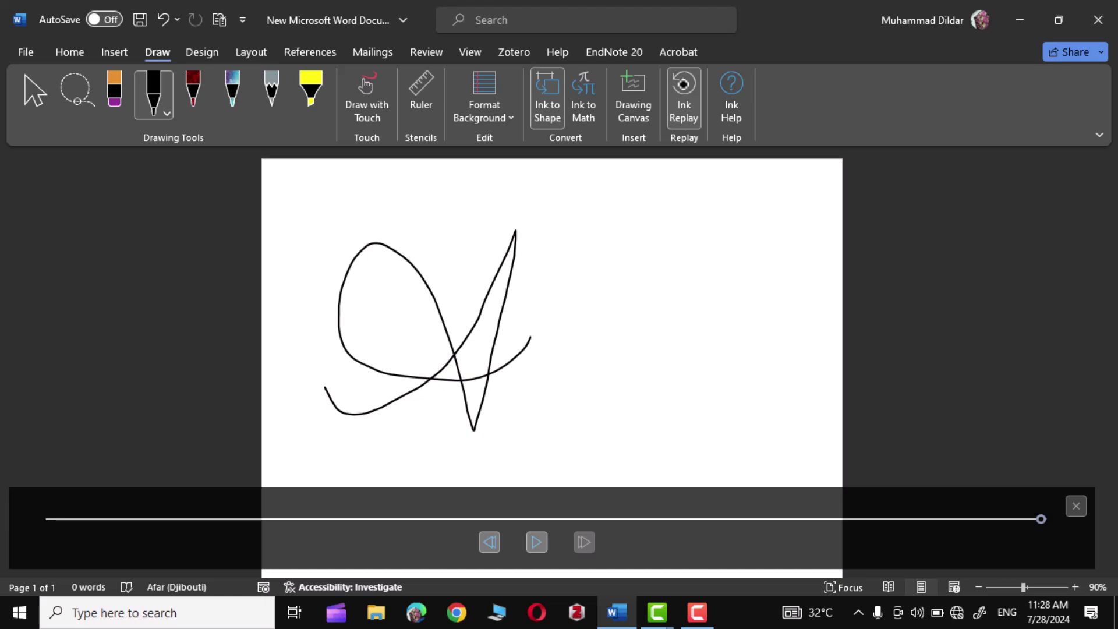
{"action": "left_click", "coordinate": [682, 99]}
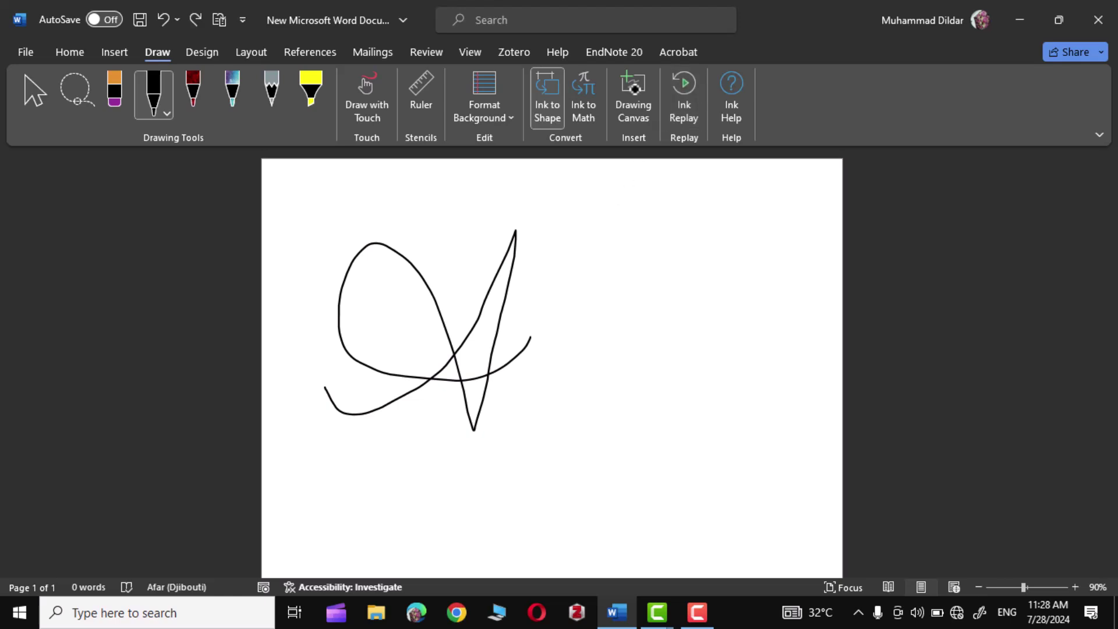
{"action": "left_click", "coordinate": [634, 87]}
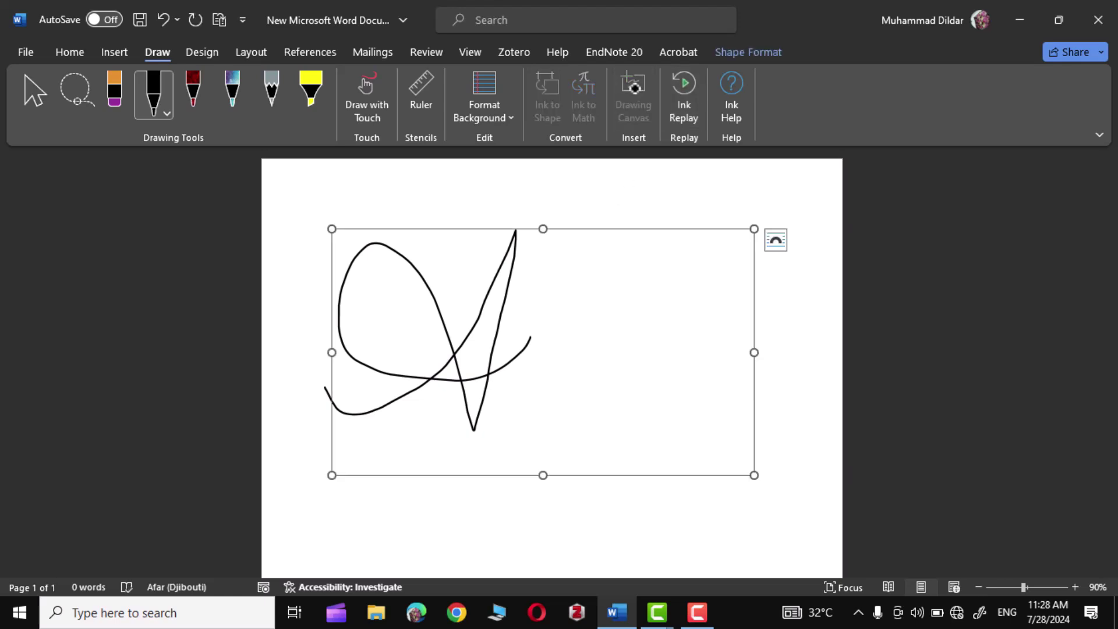